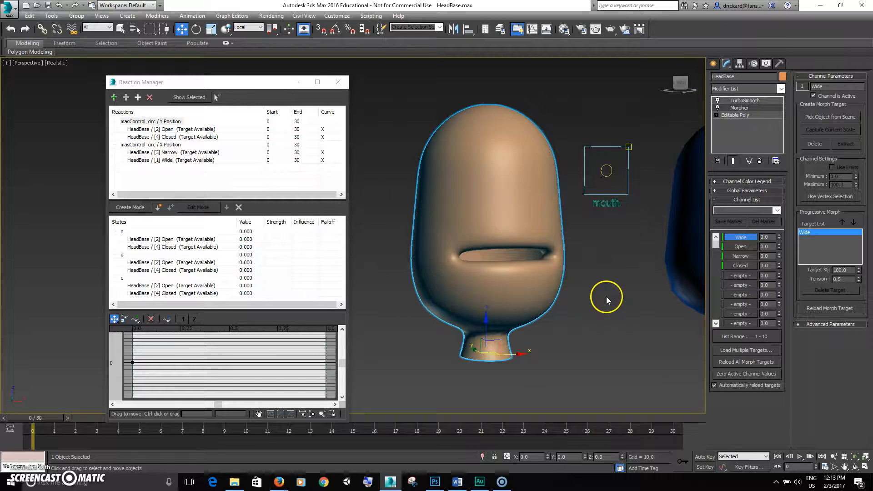
For the mouth control circle's Y Position reaction, set the value of state o to 2.5
{"action": "middle_click_drag", "start_coordinate": [598, 212], "coordinate": [599, 222]}
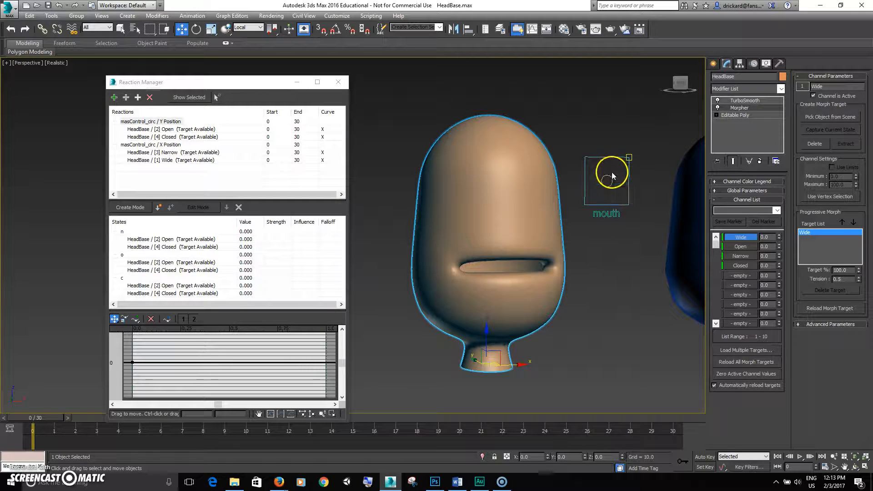
{"action": "left_click", "coordinate": [611, 192]}
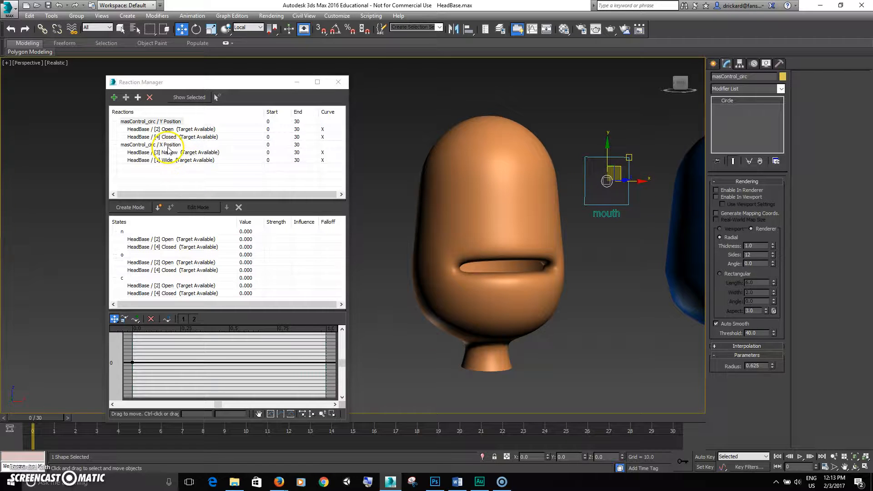
{"action": "left_click", "coordinate": [167, 122]}
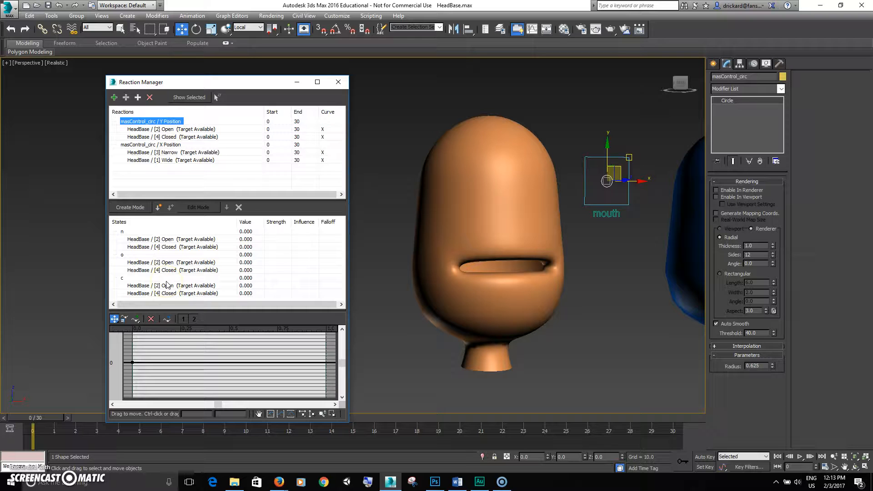
{"action": "left_click", "coordinate": [191, 243]}
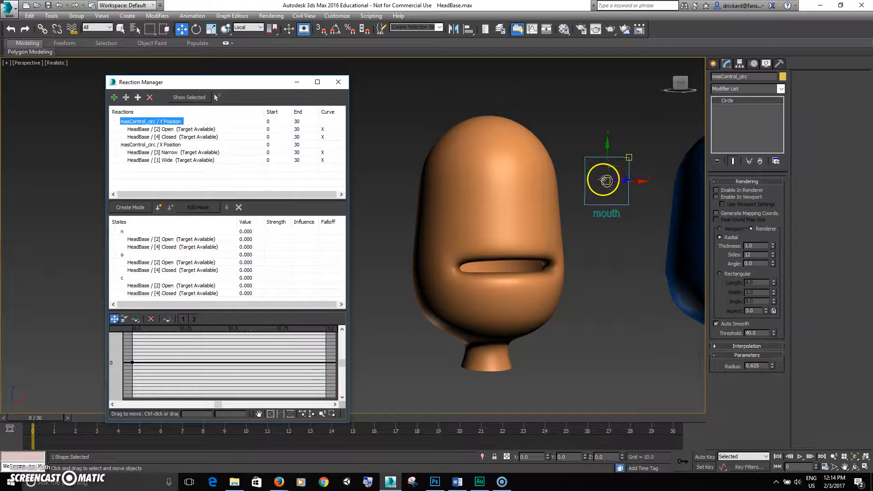
{"action": "mouse_move", "coordinate": [607, 182]}
{"action": "left_mouse_down"}
{"action": "mouse_move", "coordinate": [608, 158]}
{"action": "mouse_move", "coordinate": [606, 181]}
{"action": "left_mouse_up"}
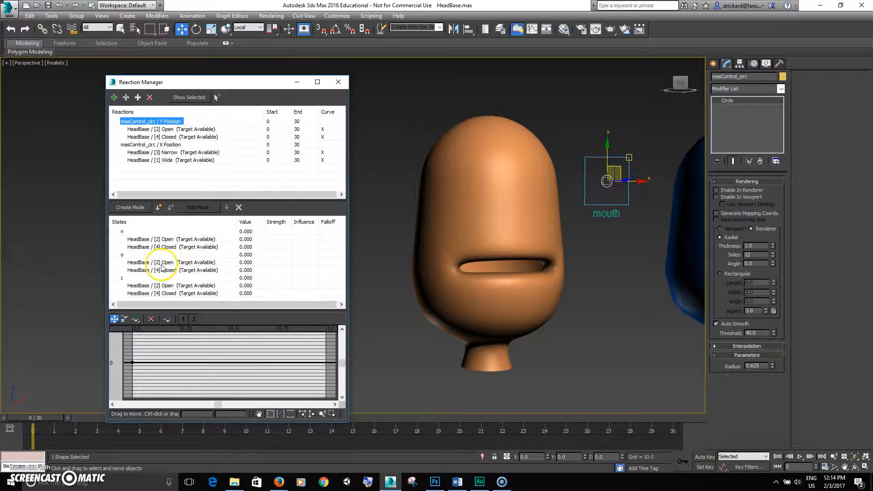
{"action": "double_click", "coordinate": [246, 256]}
{"action": "type", "text": "2.5"}
{"action": "key", "text": "Return"}
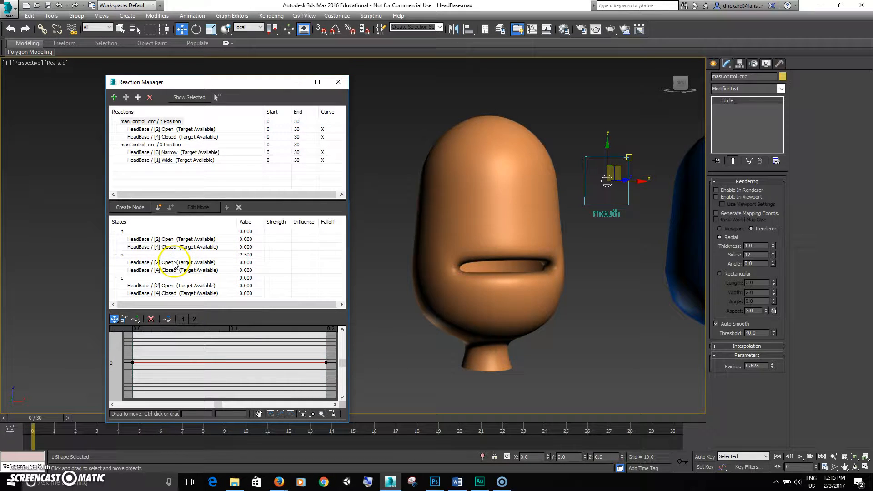
Set the Open morph to 100 in state o and check the head's Morpher channels
{"action": "double_click", "coordinate": [243, 263]}
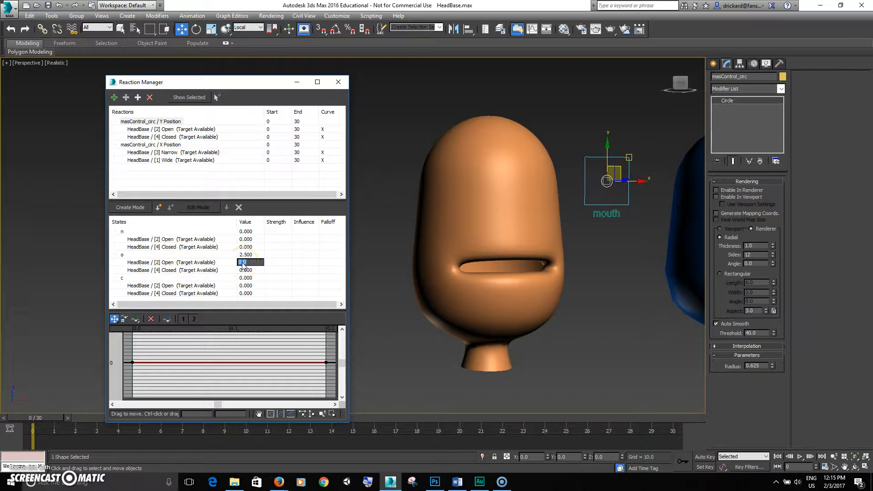
{"action": "key", "text": "Return"}
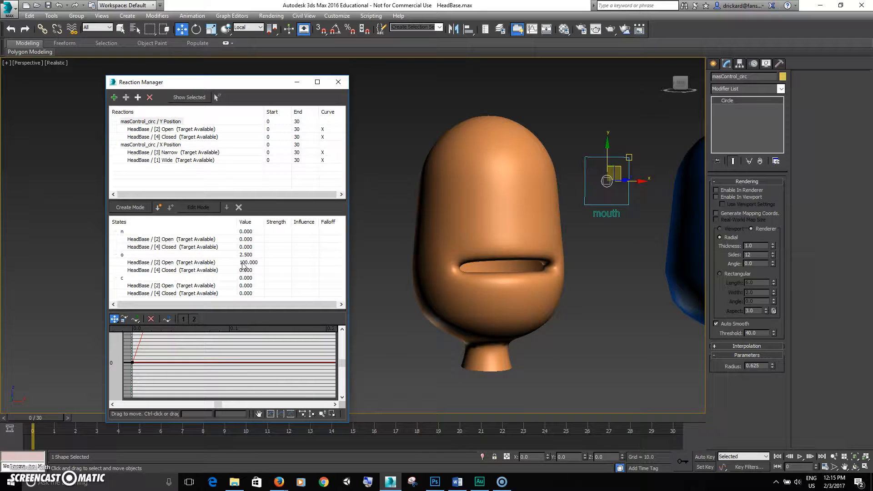
{"action": "left_click", "coordinate": [243, 265]}
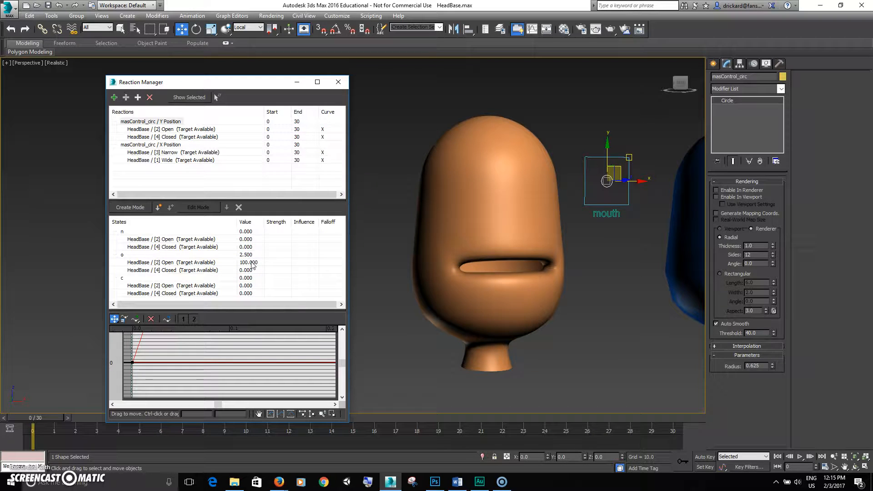
{"action": "left_click", "coordinate": [423, 237]}
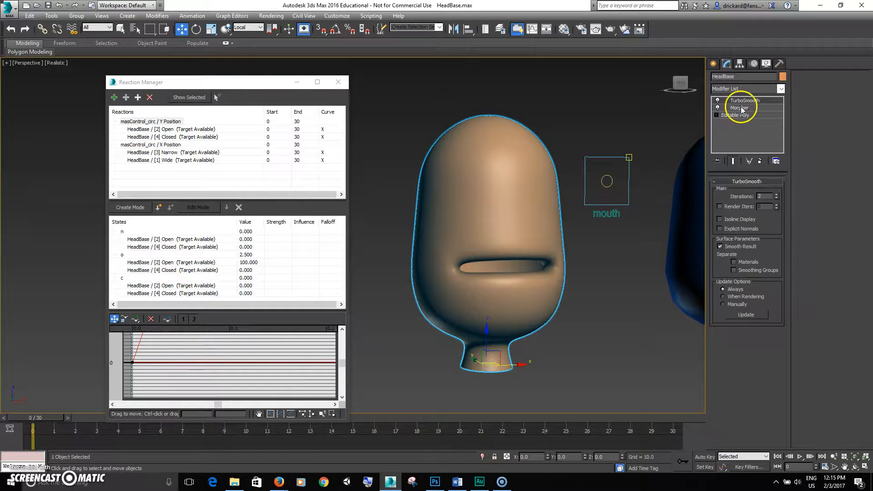
{"action": "left_click", "coordinate": [739, 107]}
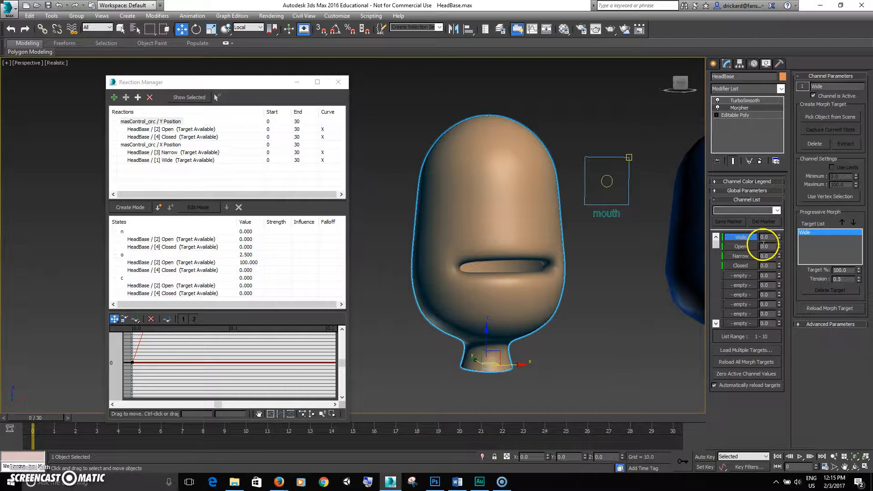
{"action": "left_click", "coordinate": [403, 131]}
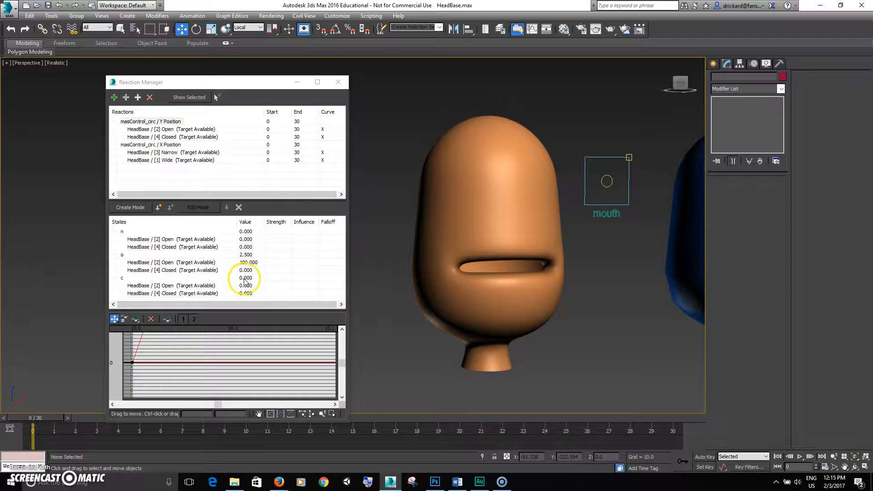
Set state c to -2.5 with its Closed morph at 100, and test the circle's vertical movement
{"action": "left_click", "coordinate": [606, 186]}
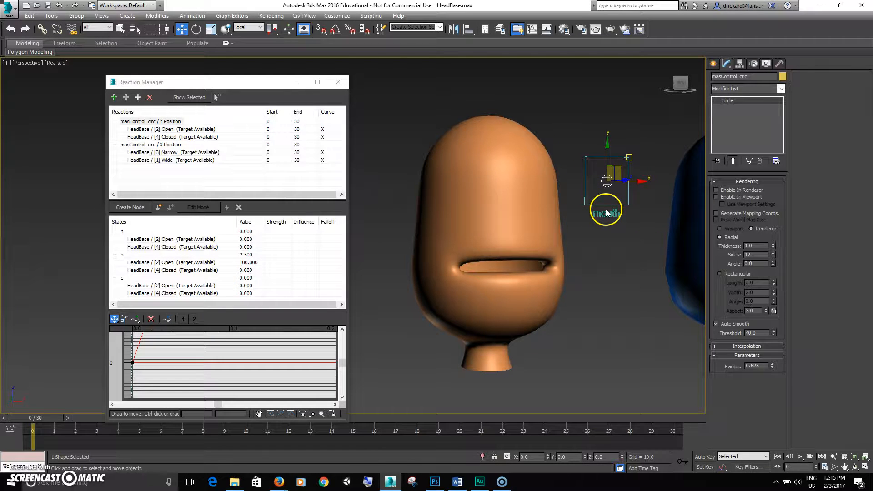
{"action": "double_click", "coordinate": [249, 278]}
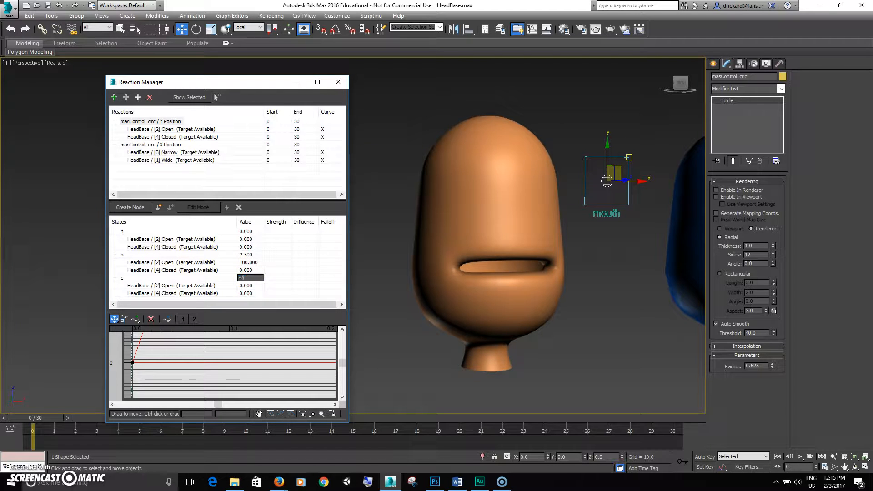
{"action": "key", "text": "Return"}
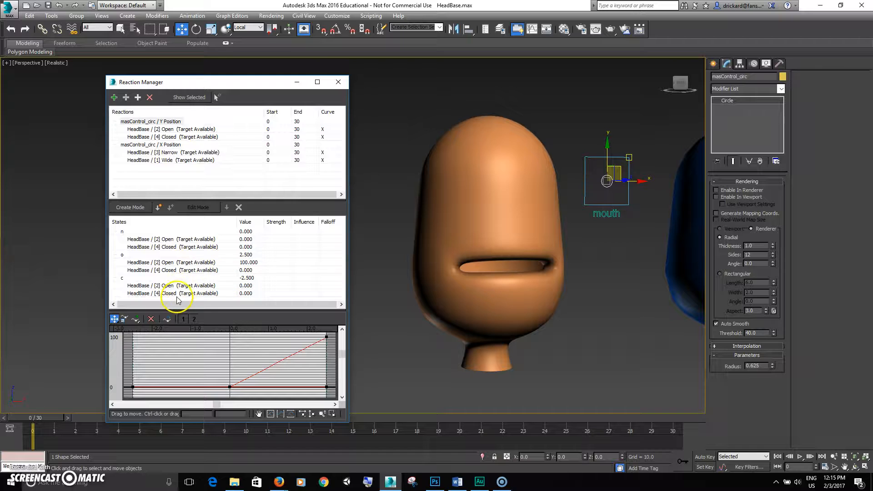
{"action": "double_click", "coordinate": [246, 293]}
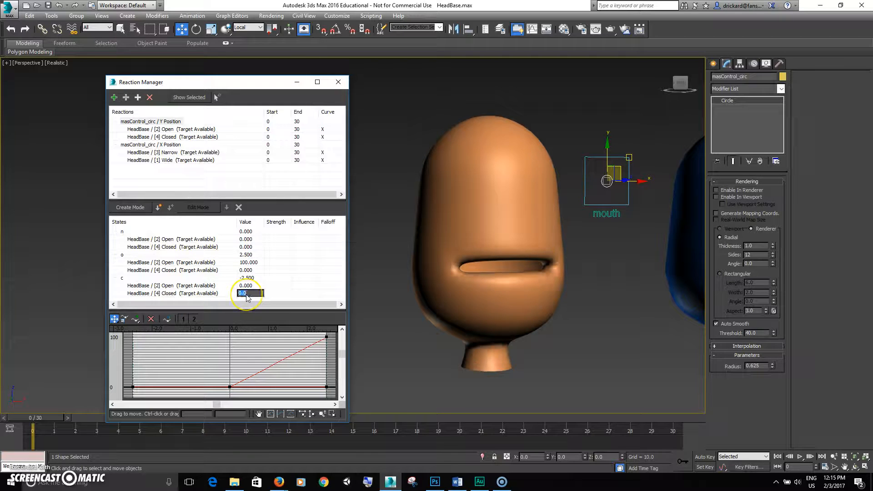
{"action": "key", "text": "Return"}
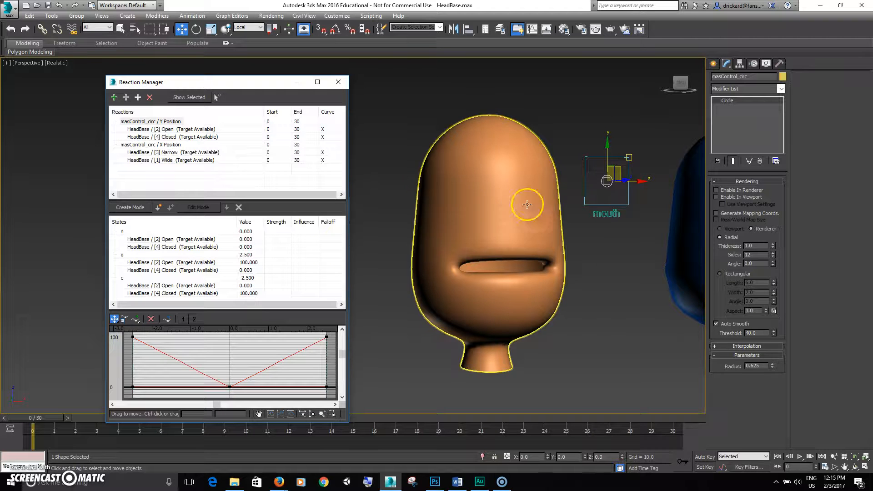
{"action": "left_click_drag", "start_coordinate": [607, 146], "coordinate": [614, 183]}
{"action": "right_click", "coordinate": [614, 183]}
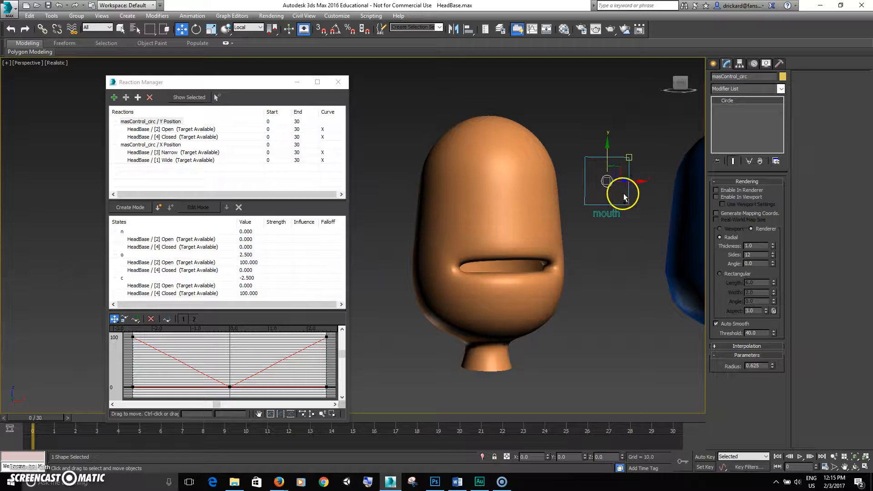
Create three states for the mouth control circle's X Position reaction
{"action": "left_click", "coordinate": [165, 146]}
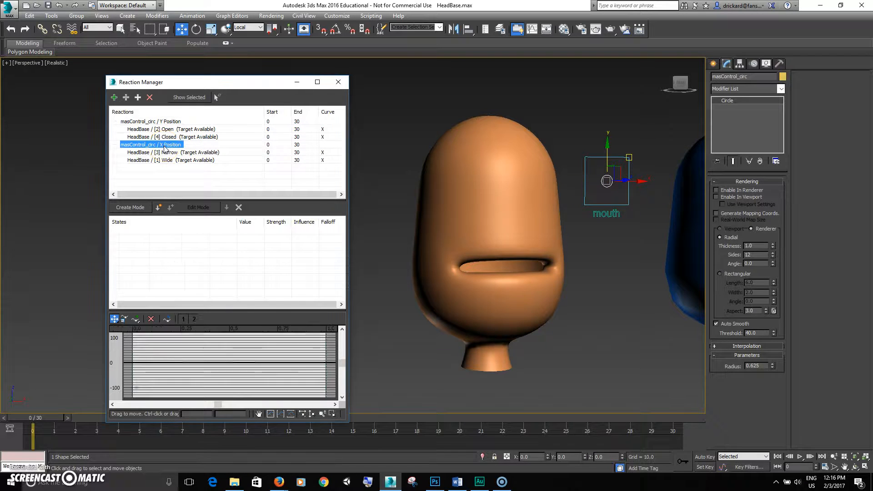
{"action": "left_click", "coordinate": [159, 207]}
{"action": "left_click", "coordinate": [158, 208]}
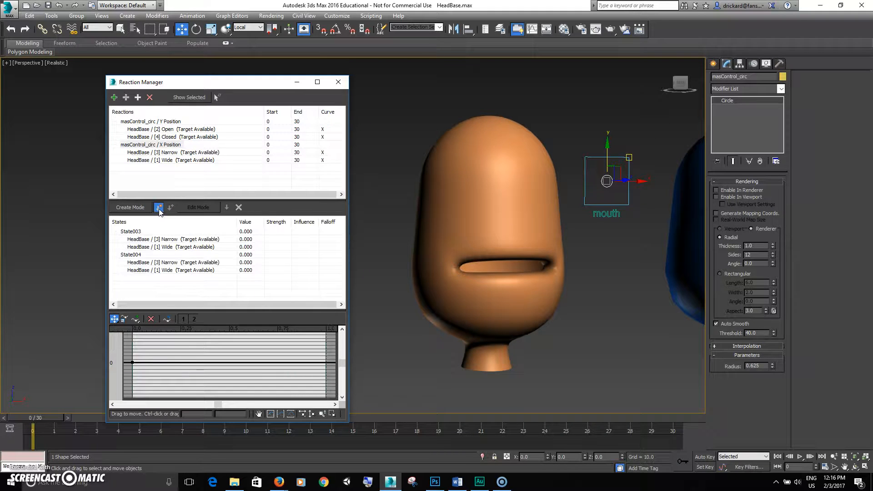
{"action": "left_click", "coordinate": [158, 207]}
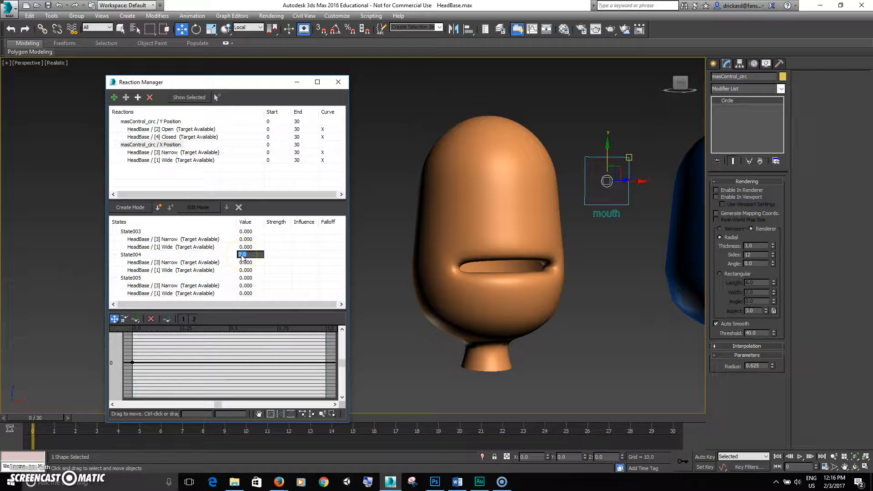
Set State004 to 2.5 with its Wide morph at 100, and State005 to -2.5 with its Narrow morph at 100
{"action": "type", "text": "5"}
{"action": "key", "text": "Return"}
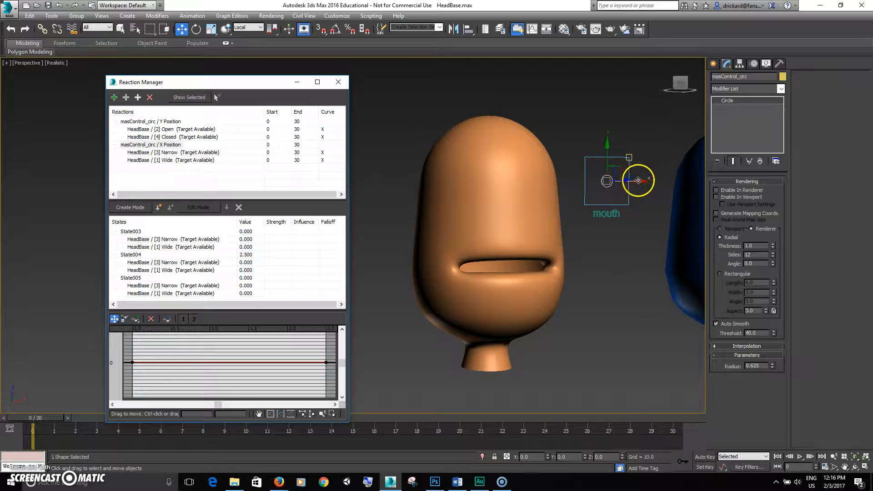
{"action": "double_click", "coordinate": [245, 278]}
{"action": "type", "text": "0.1"}
{"action": "key", "text": "Return"}
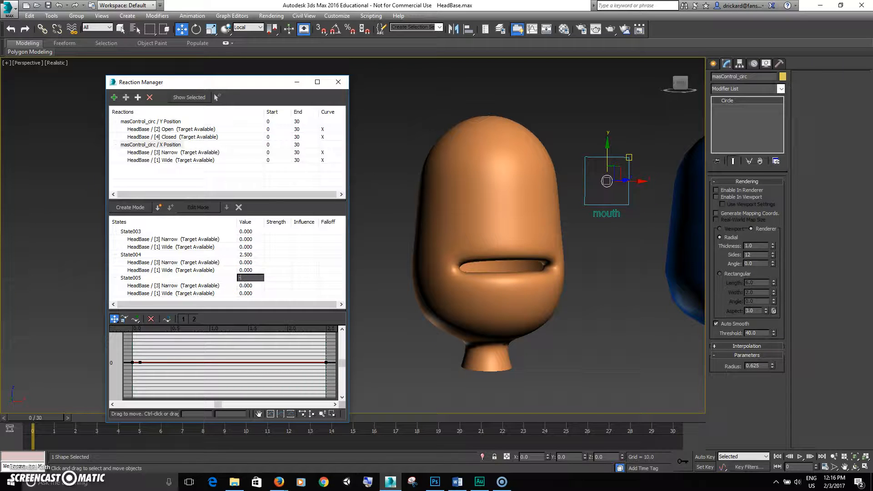
{"action": "key", "text": "Return"}
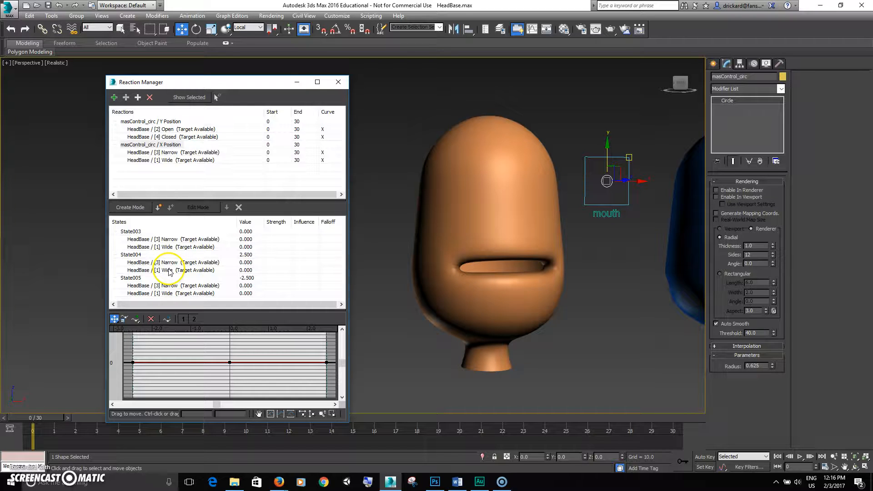
{"action": "left_click", "coordinate": [242, 272]}
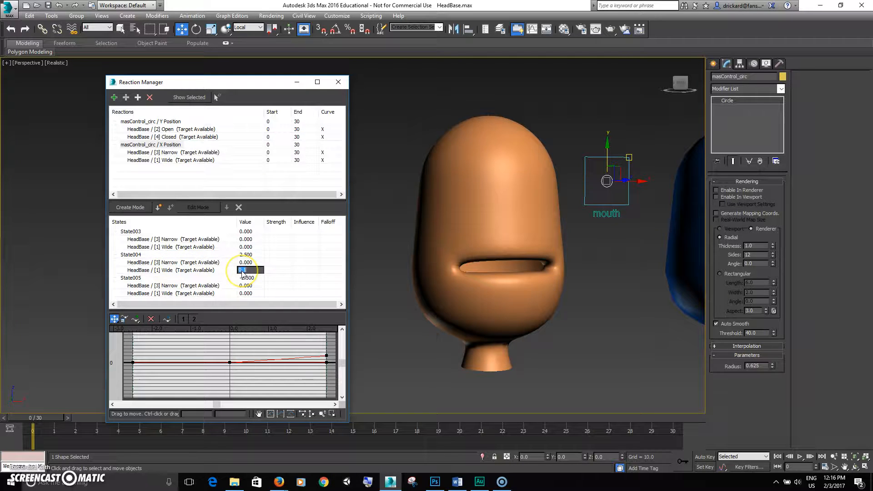
{"action": "left_click", "coordinate": [249, 286]}
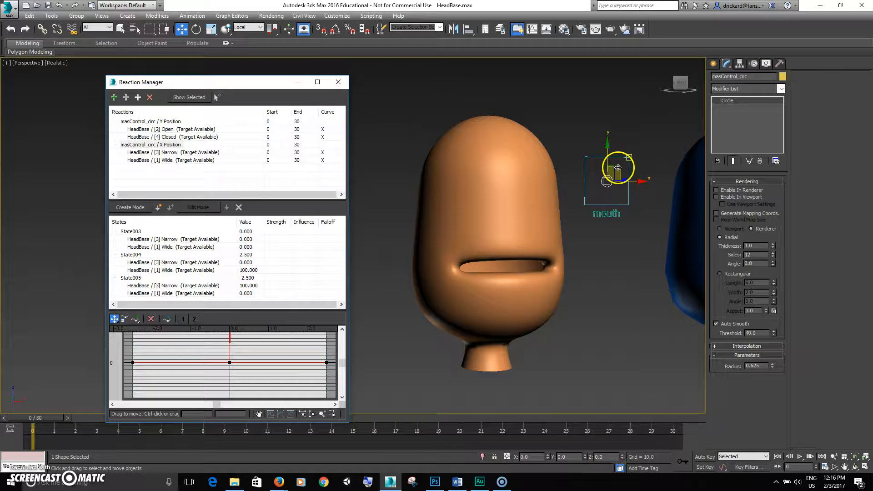
Test the mouth shapes by moving the control circle around inside its square
{"action": "left_click_drag", "start_coordinate": [618, 167], "coordinate": [620, 187]}
{"action": "left_click_drag", "start_coordinate": [629, 146], "coordinate": [607, 181]}
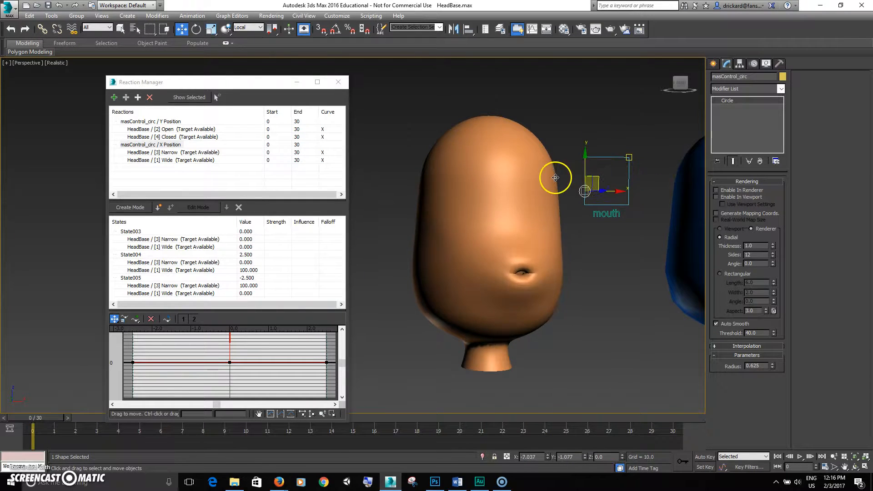
{"action": "left_click_drag", "start_coordinate": [591, 219], "coordinate": [619, 172]}
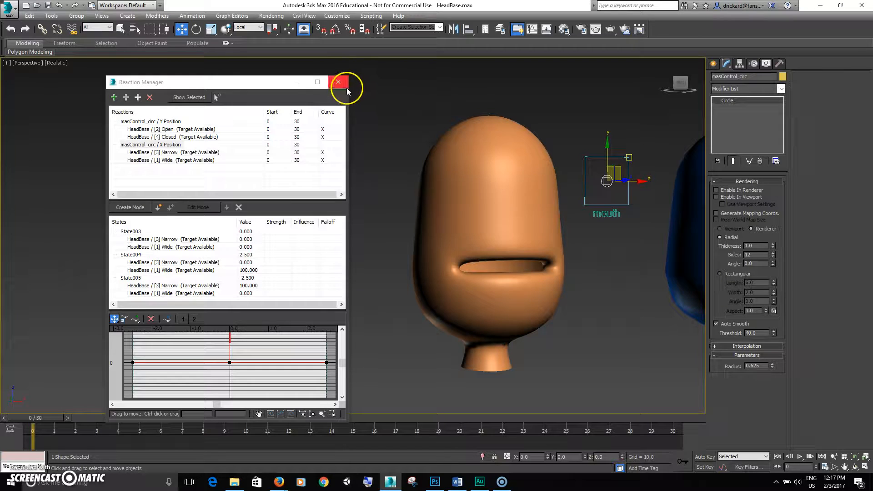
Close the Reaction Manager and move the four blue target heads up, clear of the orange head's row
{"action": "left_click", "coordinate": [340, 84]}
{"action": "middle_click_drag", "start_coordinate": [338, 162], "coordinate": [254, 158]}
{"action": "scroll", "coordinate": [260, 167], "scroll_direction": "down", "scroll_amount": 3}
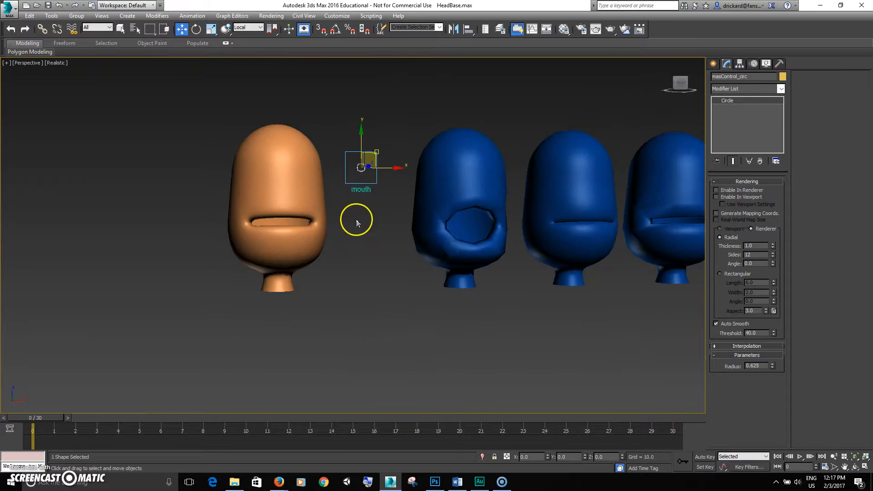
{"action": "middle_click_drag", "start_coordinate": [357, 222], "coordinate": [289, 224]}
{"action": "scroll", "coordinate": [321, 240], "scroll_direction": "down", "scroll_amount": 2}
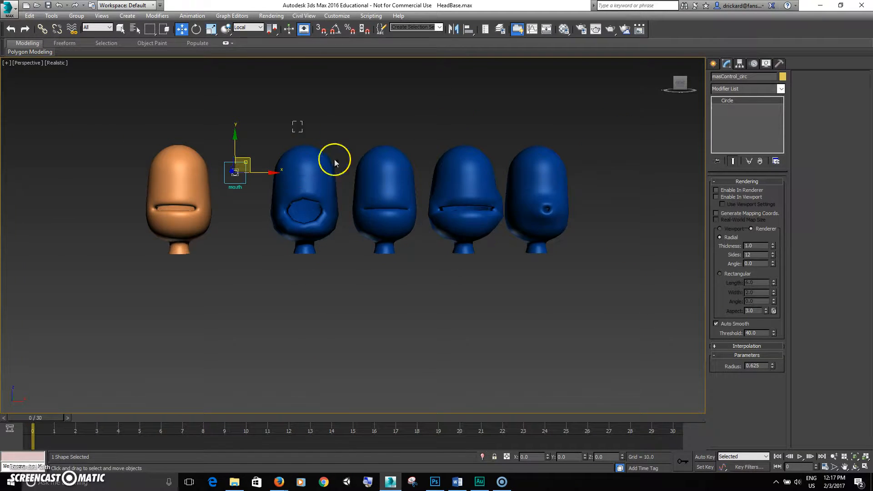
{"action": "left_click_drag", "start_coordinate": [615, 276], "coordinate": [614, 273]}
{"action": "left_click_drag", "start_coordinate": [379, 176], "coordinate": [399, 18]}
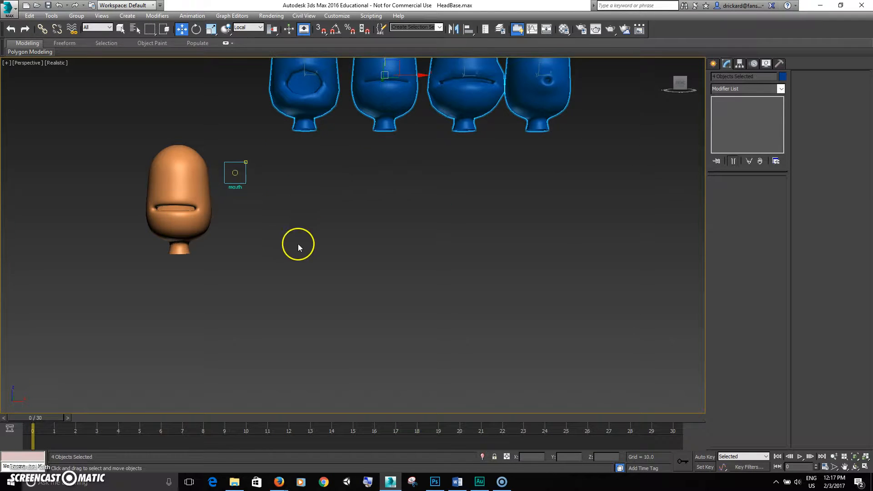
Clone the orange head as a copy beside the mouth control and remove the copy's TurboSmooth and Morpher modifiers
{"action": "left_click", "coordinate": [202, 225]}
{"action": "scroll", "coordinate": [261, 239], "scroll_direction": "up", "scroll_amount": 2}
{"action": "left_click_drag", "start_coordinate": [273, 268], "coordinate": [461, 279], "text": "shift"}
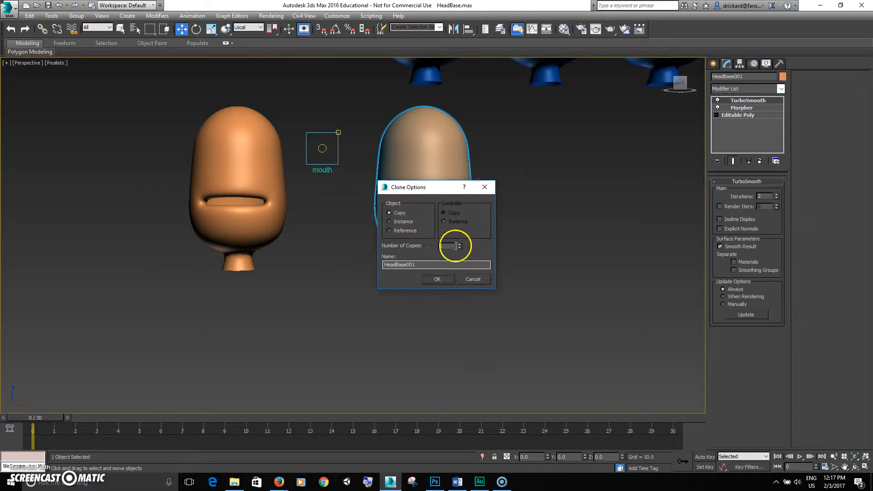
{"action": "left_click", "coordinate": [434, 278]}
{"action": "left_click", "coordinate": [758, 161]}
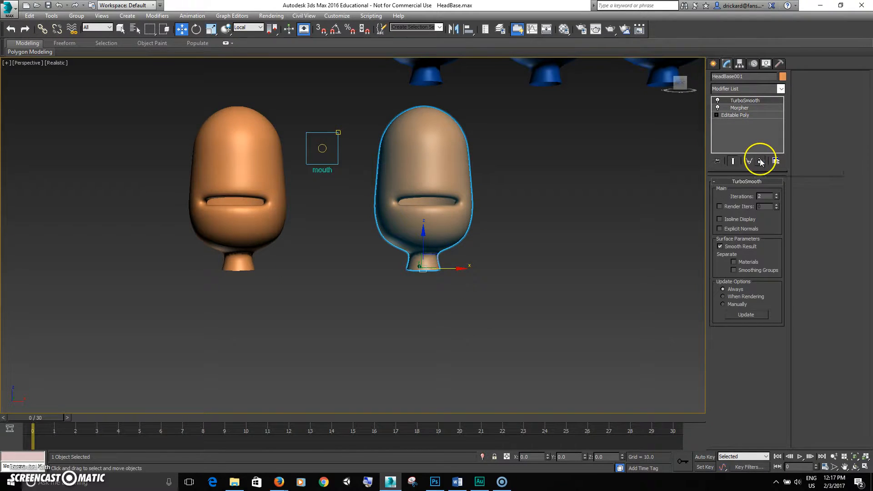
{"action": "left_click", "coordinate": [759, 161]}
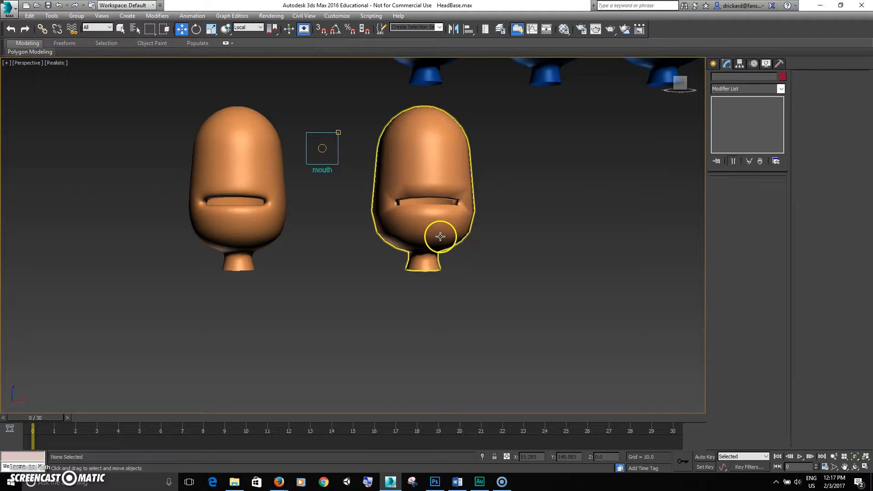
Clone the plain head copy to sit beside itself, and colour both copies green
{"action": "left_click_drag", "start_coordinate": [460, 270], "coordinate": [572, 273], "text": "shift"}
{"action": "left_click", "coordinate": [438, 279]}
{"action": "left_click_drag", "start_coordinate": [425, 292], "coordinate": [641, 210]}
{"action": "left_click", "coordinate": [782, 77]}
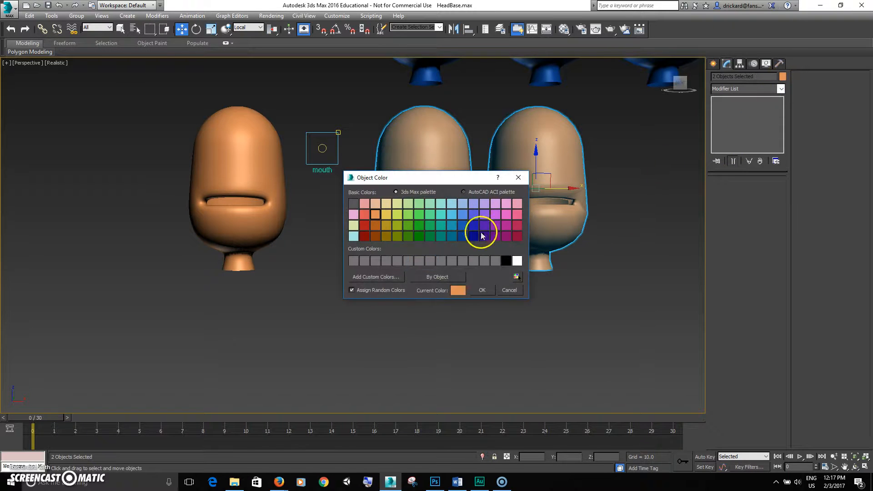
{"action": "left_click", "coordinate": [484, 291]}
{"action": "left_click", "coordinate": [496, 320]}
Rename the green head nearer the mouth control to Up and the other green head to Down
{"action": "middle_click_drag", "start_coordinate": [394, 303], "coordinate": [396, 330], "text": "alt"}
{"action": "middle_click_drag", "start_coordinate": [415, 245], "coordinate": [390, 220], "text": "alt"}
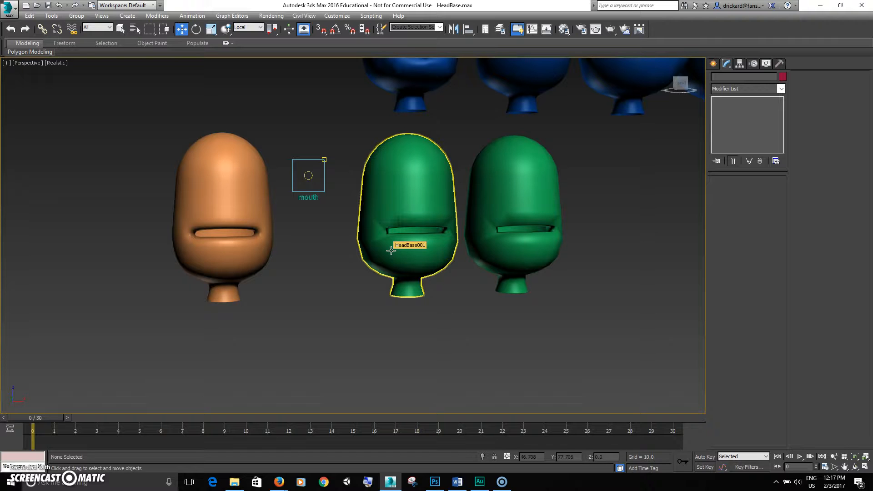
{"action": "left_click", "coordinate": [396, 234]}
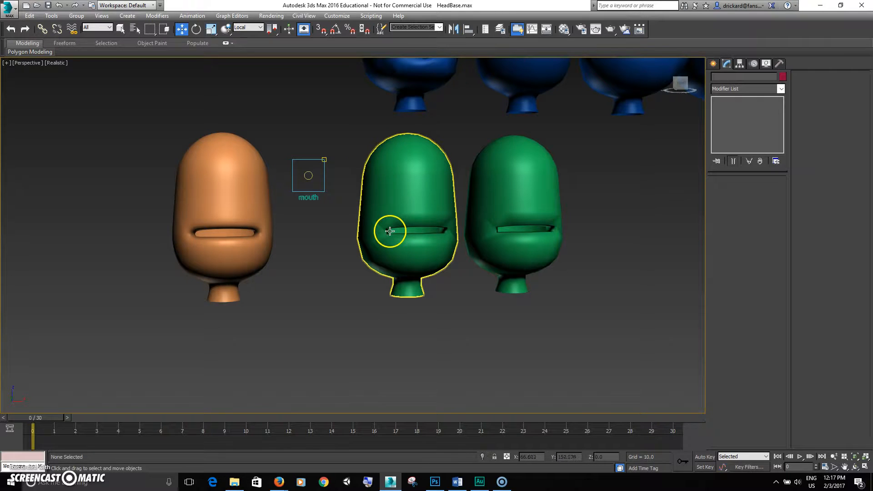
{"action": "left_click", "coordinate": [418, 245]}
{"action": "left_click", "coordinate": [742, 78]}
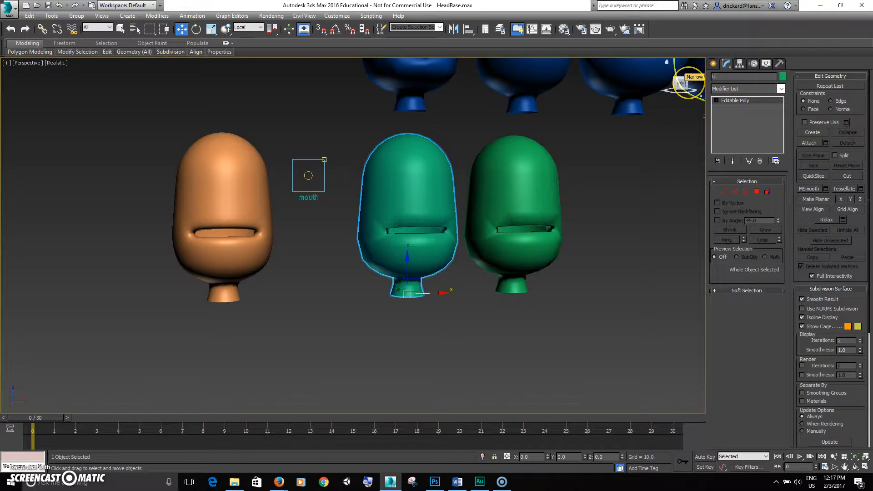
{"action": "left_click", "coordinate": [540, 189]}
{"action": "left_click_drag", "start_coordinate": [744, 76], "coordinate": [692, 82]}
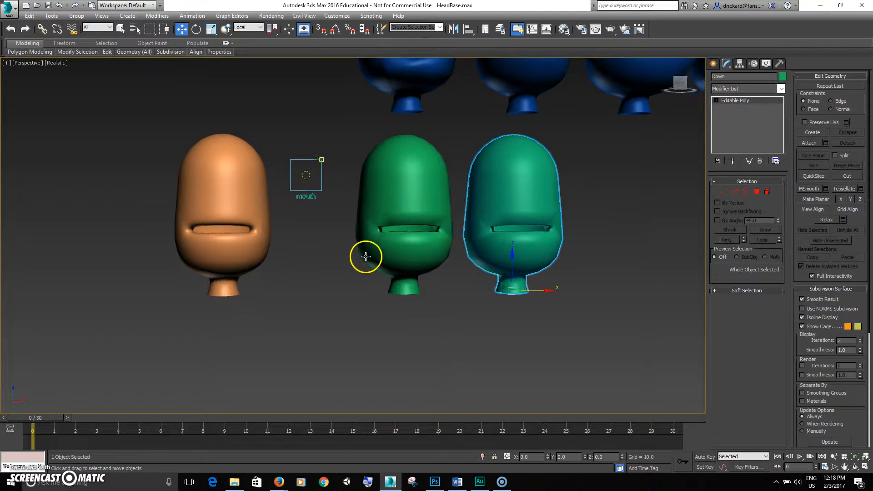
Select the Up head and display its edges over the shaded surface around the mouth
{"action": "left_click", "coordinate": [391, 255]}
{"action": "key", "text": "F3"}
{"action": "key", "text": "F3"}
{"action": "key", "text": "F4"}
{"action": "middle_click_drag", "start_coordinate": [399, 249], "coordinate": [401, 221]}
{"action": "scroll", "coordinate": [400, 221], "scroll_direction": "up", "scroll_amount": 5}
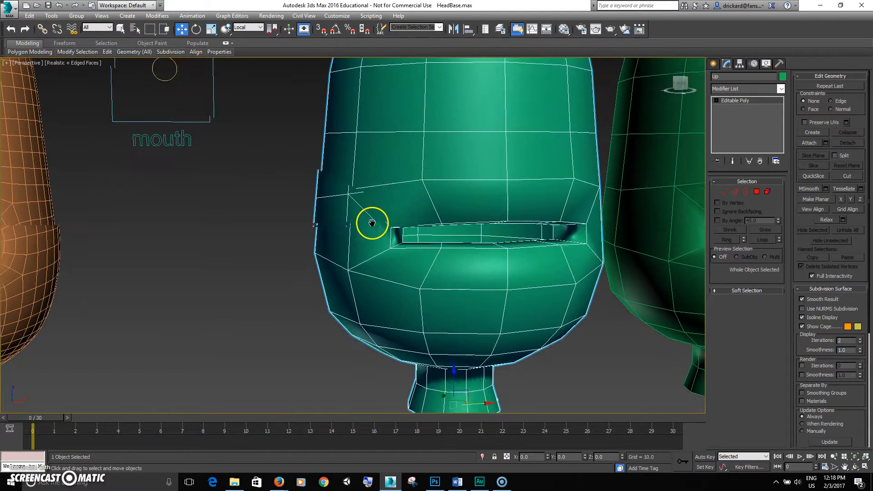
Select the polygon inside one mouth corner of the Up head, grow the selection and enable soft selection
{"action": "left_click", "coordinate": [754, 193]}
{"action": "left_click", "coordinate": [403, 231]}
{"action": "scroll", "coordinate": [428, 247], "scroll_direction": "up", "scroll_amount": 1}
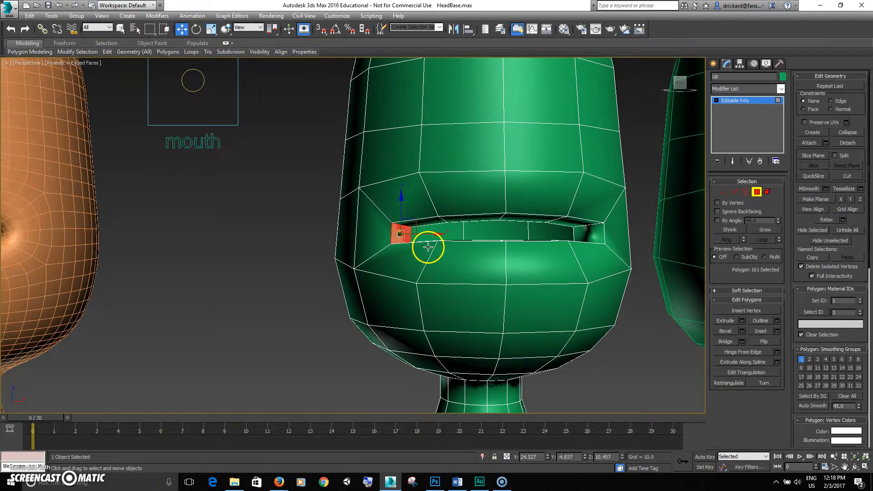
{"action": "left_click", "coordinate": [766, 230]}
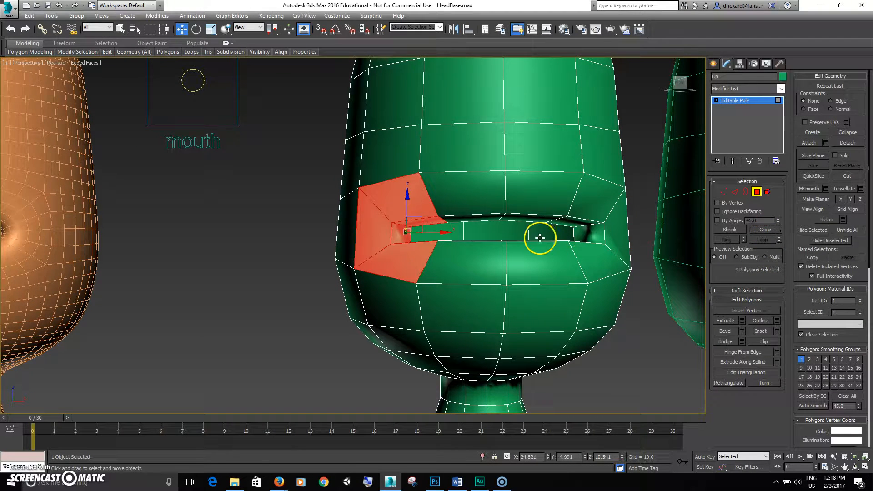
{"action": "left_click", "coordinate": [732, 291]}
{"action": "left_click", "coordinate": [824, 87]}
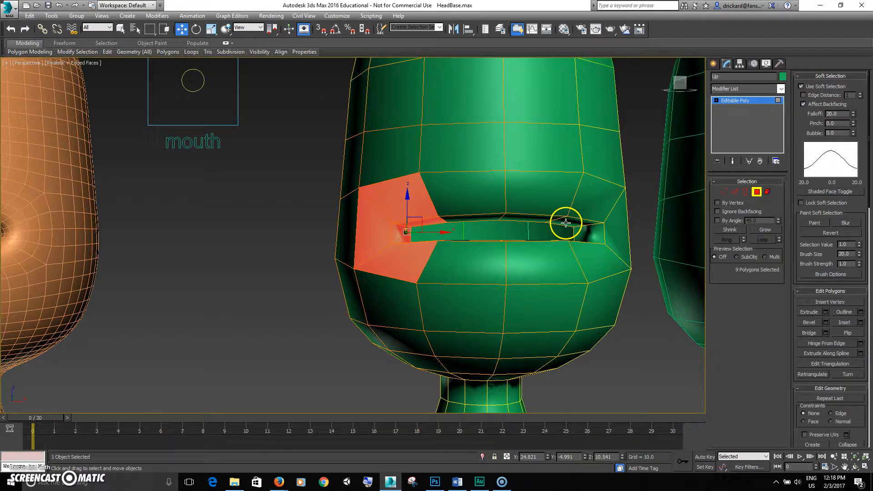
Try to raise the grown polygon selections at both mouth corners with a soft selection falloff of 3.0
{"action": "left_click", "coordinate": [588, 232]}
{"action": "left_click", "coordinate": [409, 238], "text": "ctrl"}
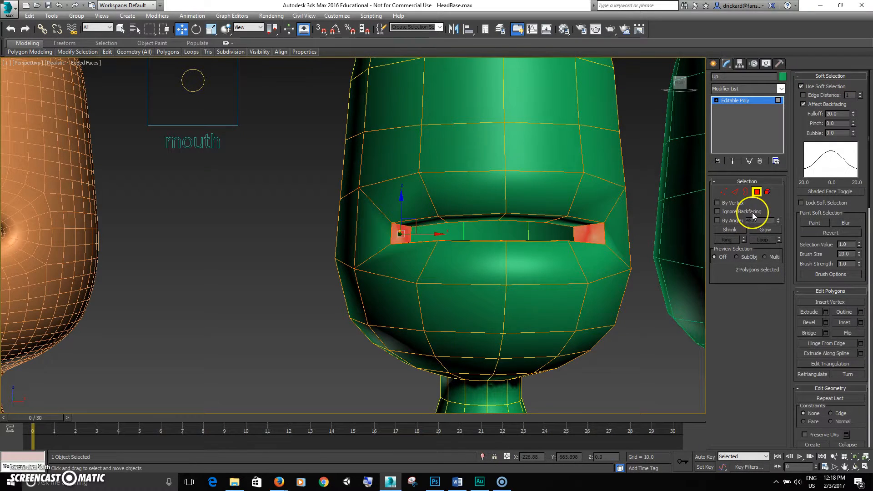
{"action": "left_click", "coordinate": [765, 231]}
{"action": "middle_click_drag", "start_coordinate": [587, 241], "coordinate": [575, 267], "text": "alt"}
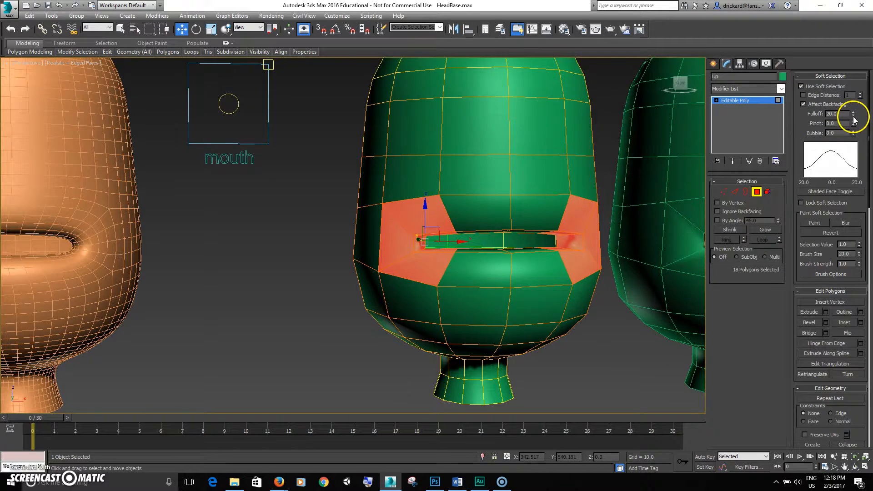
{"action": "left_click_drag", "start_coordinate": [854, 117], "coordinate": [851, 153]}
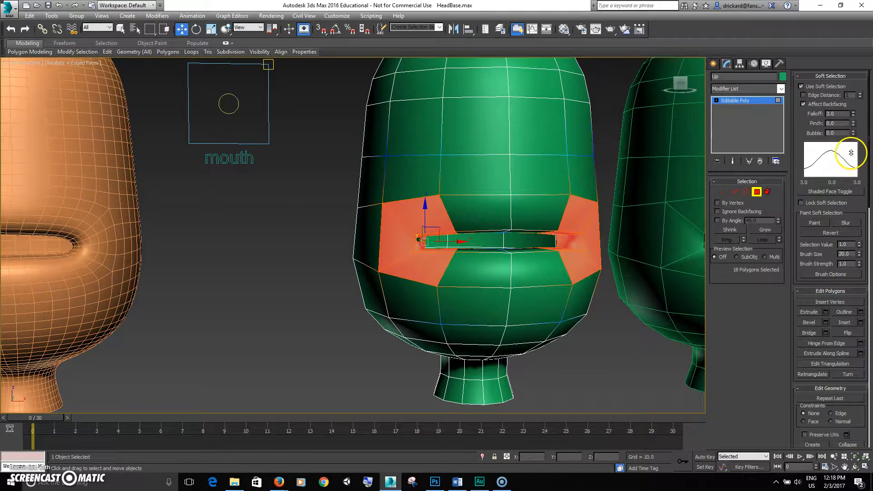
{"action": "left_click_drag", "start_coordinate": [423, 210], "coordinate": [423, 199]}
{"action": "key", "text": "ctrl+z"}
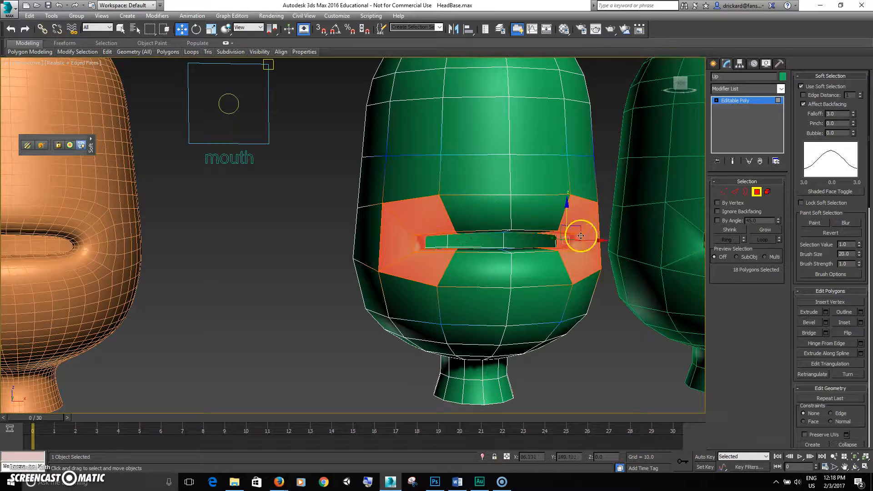
Switch to vertex editing and select the eight vertices that form both mouth corners of the Up head
{"action": "left_click", "coordinate": [724, 191]}
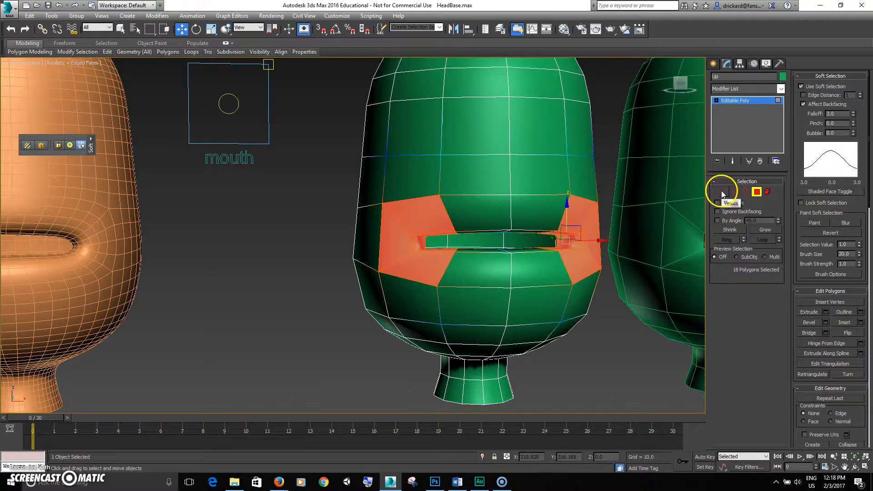
{"action": "scroll", "coordinate": [450, 221], "scroll_direction": "up", "scroll_amount": 2}
{"action": "scroll", "coordinate": [384, 222], "scroll_direction": "up", "scroll_amount": 3}
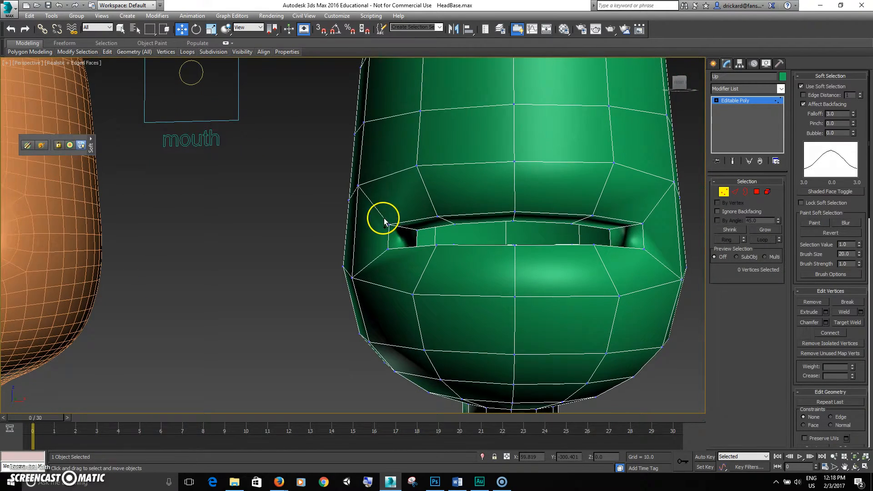
{"action": "left_click", "coordinate": [389, 224]}
{"action": "left_click", "coordinate": [387, 248], "text": "ctrl"}
{"action": "left_click", "coordinate": [641, 224], "text": "ctrl"}
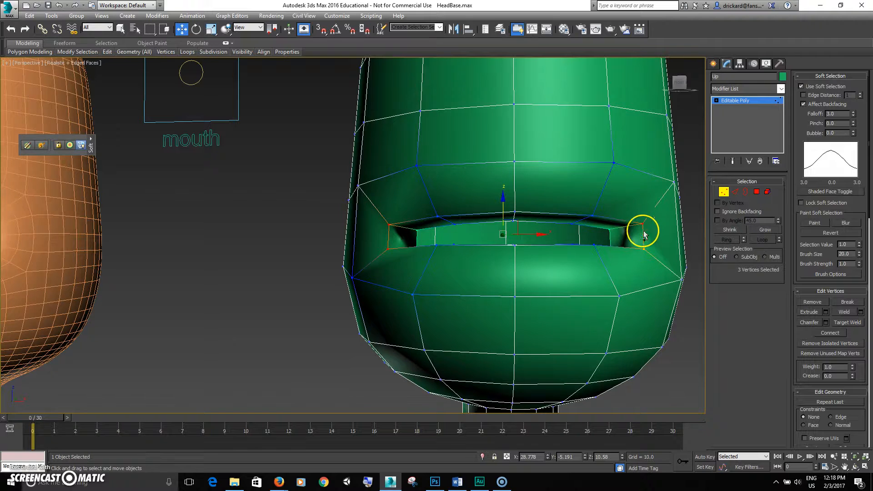
{"action": "left_click", "coordinate": [643, 248], "text": "ctrl"}
{"action": "middle_click_drag", "start_coordinate": [632, 247], "coordinate": [616, 234], "text": "alt"}
{"action": "middle_click_drag", "start_coordinate": [416, 232], "coordinate": [479, 248], "text": "alt"}
{"action": "scroll", "coordinate": [416, 239], "scroll_direction": "down", "scroll_amount": 2}
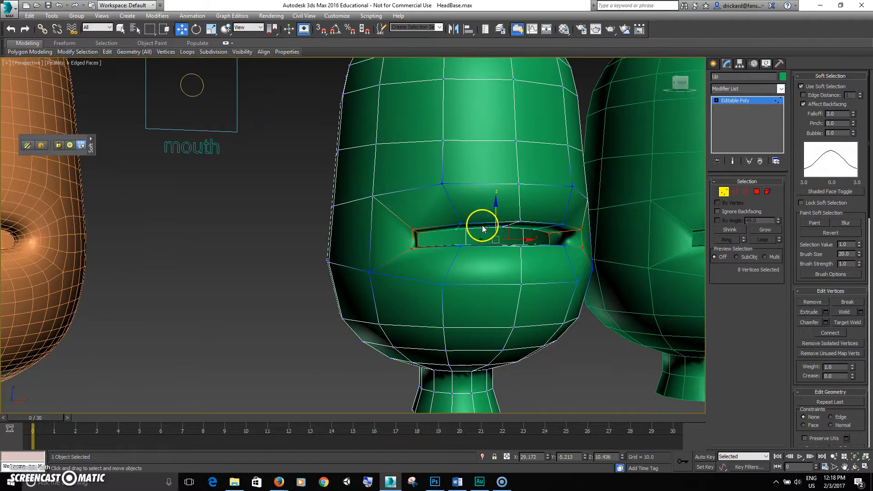
Set the soft selection falloff to 4.83 and raise the mouth-corner vertices into a slight smile
{"action": "left_click_drag", "start_coordinate": [497, 192], "coordinate": [512, 203]}
{"action": "key", "text": "ctrl+z"}
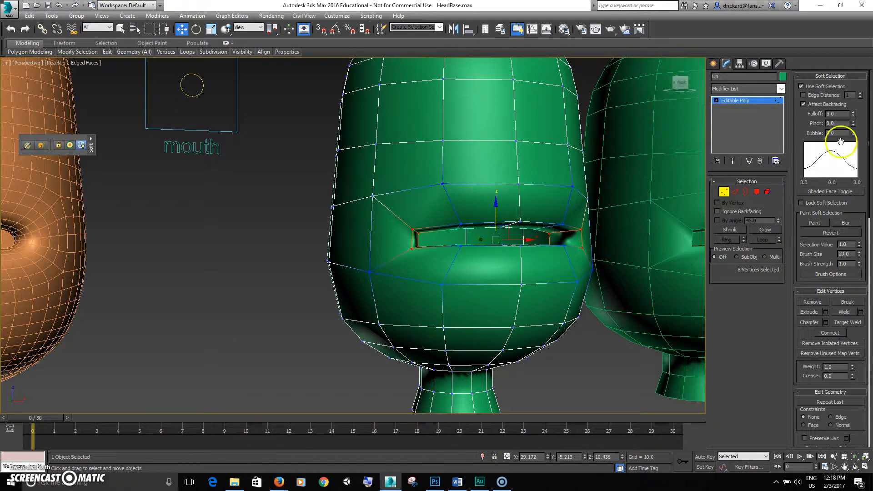
{"action": "left_click_drag", "start_coordinate": [854, 114], "coordinate": [862, 85]}
{"action": "left_click_drag", "start_coordinate": [498, 213], "coordinate": [545, 146]}
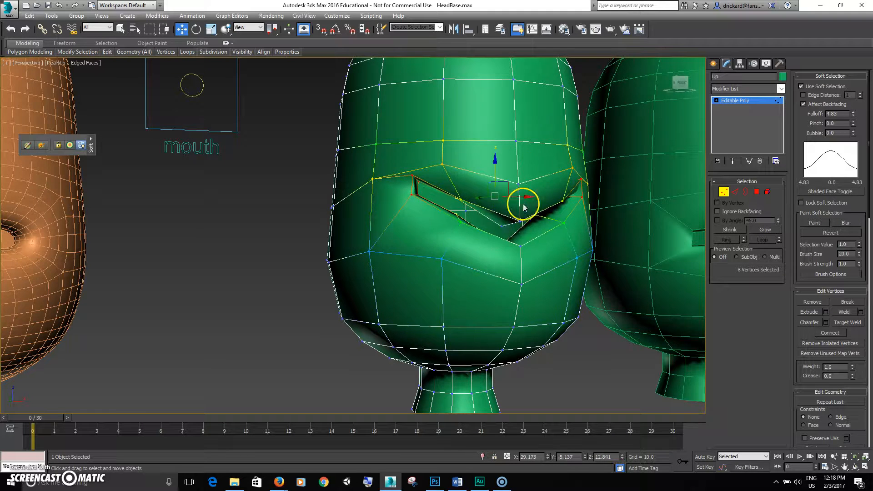
{"action": "left_click_drag", "start_coordinate": [506, 245], "coordinate": [525, 247]}
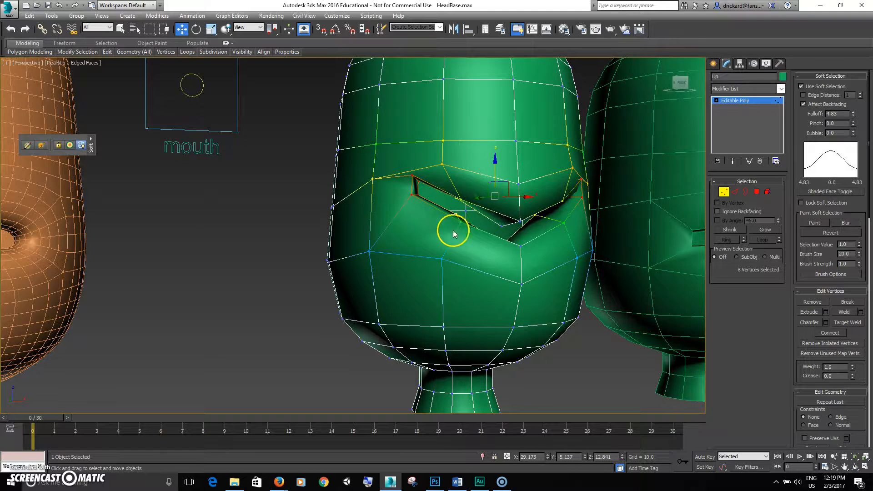
{"action": "key", "text": "ctrl+z"}
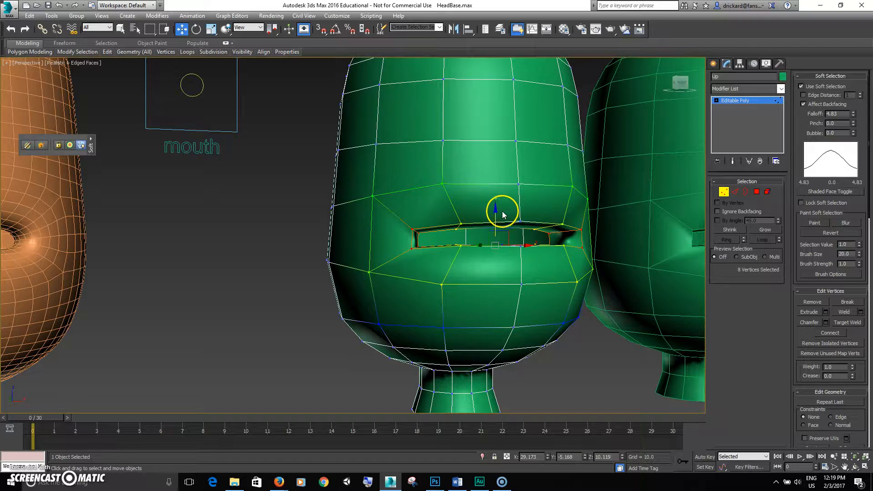
{"action": "left_click_drag", "start_coordinate": [495, 214], "coordinate": [506, 194]}
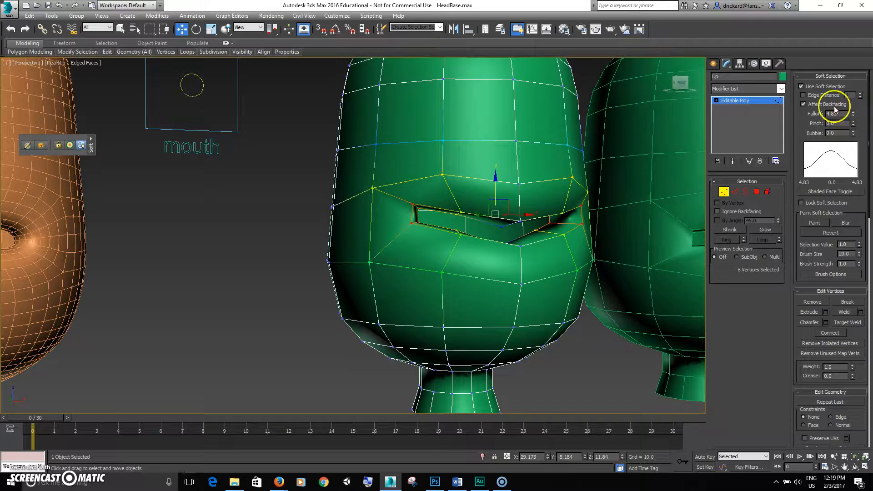
Disable soft selection and raise the eight mouth-corner vertices further to sharpen the smile
{"action": "left_click", "coordinate": [802, 86]}
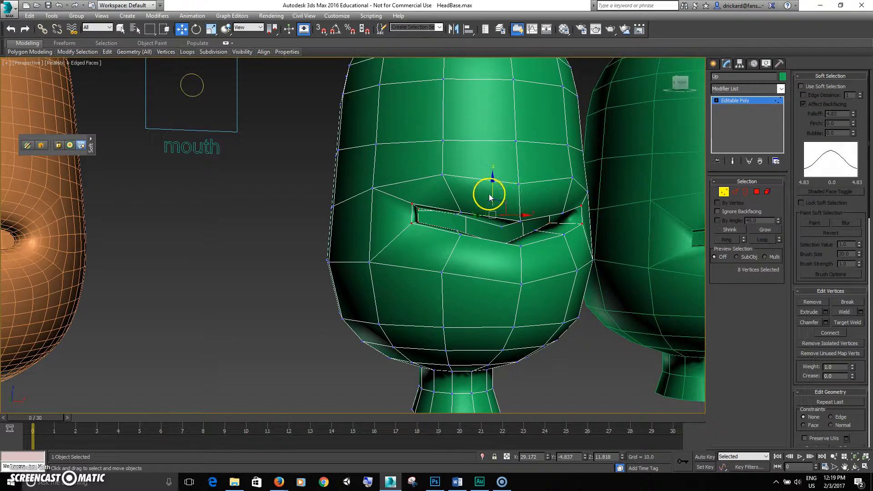
{"action": "left_click_drag", "start_coordinate": [492, 190], "coordinate": [494, 166]}
{"action": "middle_click_drag", "start_coordinate": [495, 166], "coordinate": [460, 201], "text": "alt"}
Using wireframe display, select the four vertices behind the mouth corners, raise them to match the smile, and return to shaded display
{"action": "key", "text": "F3"}
{"action": "scroll", "coordinate": [405, 227], "scroll_direction": "up", "scroll_amount": 1}
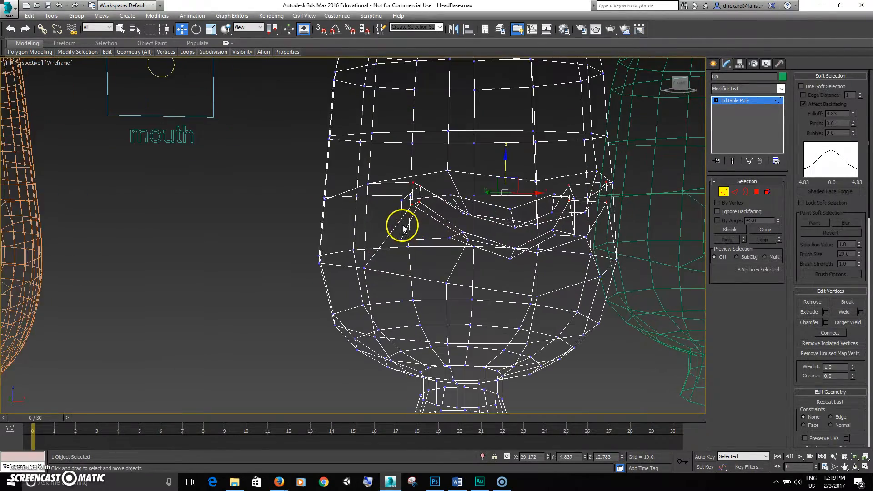
{"action": "left_click_drag", "start_coordinate": [392, 197], "coordinate": [405, 250]}
{"action": "scroll", "coordinate": [402, 247], "scroll_direction": "up", "scroll_amount": 1}
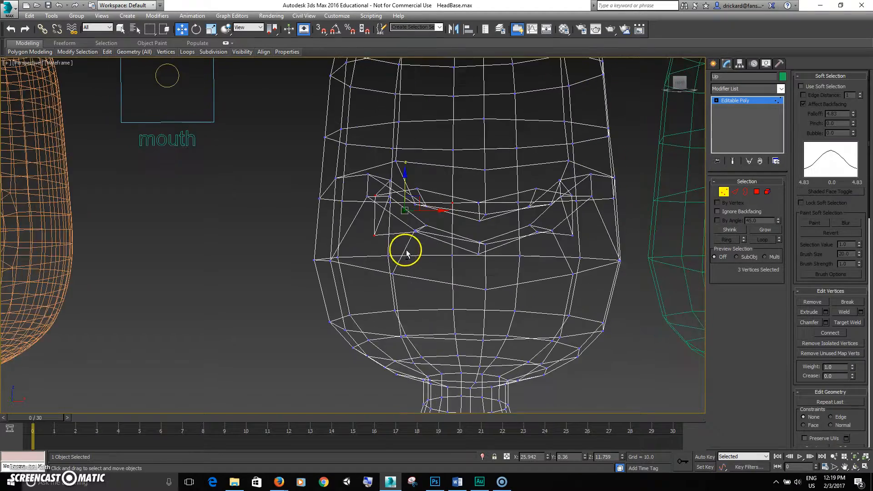
{"action": "middle_click_drag", "start_coordinate": [578, 222], "coordinate": [516, 235], "text": "alt"}
{"action": "left_click", "coordinate": [488, 258], "text": "ctrl"}
{"action": "left_click", "coordinate": [490, 213], "text": "ctrl"}
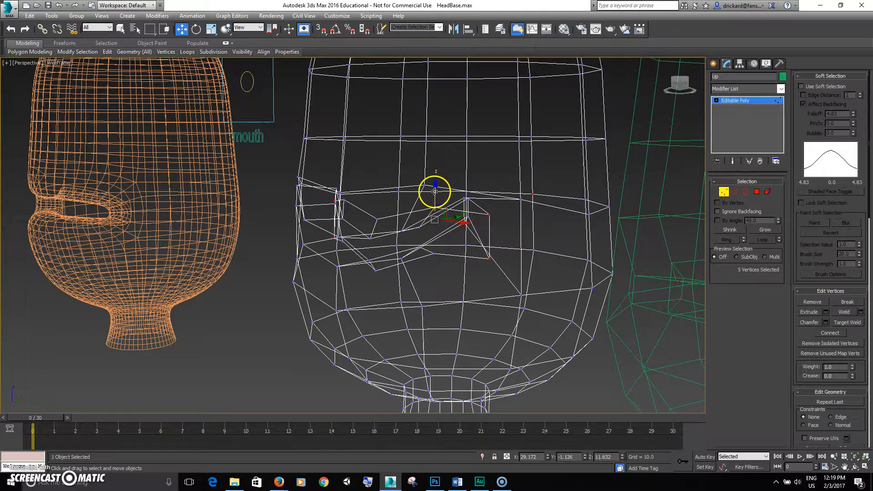
{"action": "left_click", "coordinate": [533, 194], "text": "alt"}
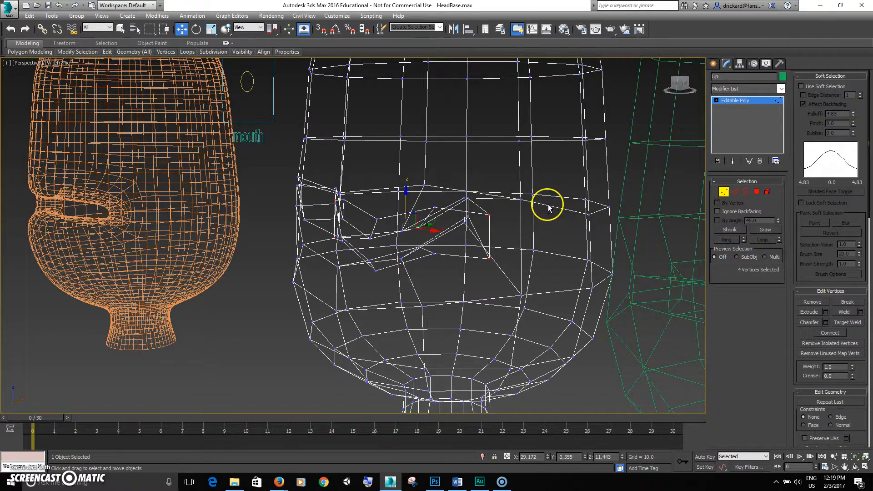
{"action": "middle_click_drag", "start_coordinate": [548, 207], "coordinate": [527, 203], "text": "alt"}
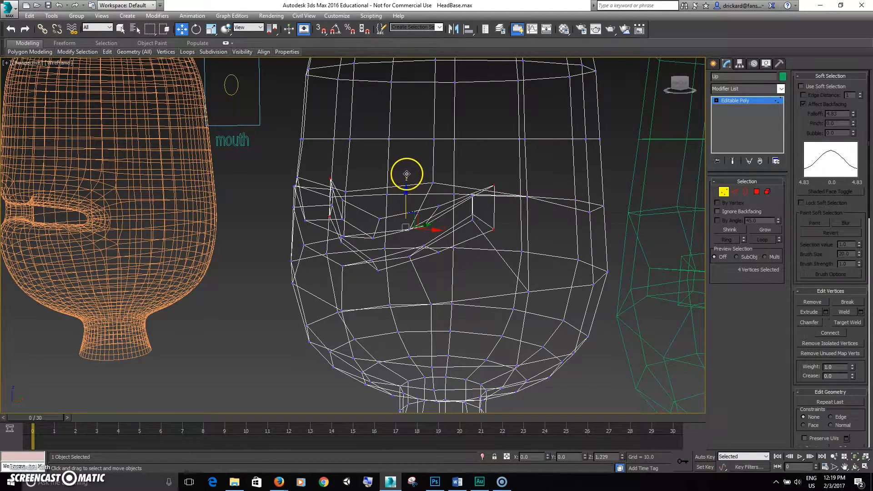
{"action": "mouse_move", "coordinate": [406, 172]}
{"action": "middle_mouse_down", "text": "alt"}
{"action": "mouse_move", "coordinate": [458, 165]}
{"action": "mouse_move", "coordinate": [462, 175]}
{"action": "mouse_move", "coordinate": [491, 179]}
{"action": "mouse_move", "coordinate": [468, 197]}
{"action": "mouse_move", "coordinate": [431, 200]}
{"action": "mouse_move", "coordinate": [444, 225]}
{"action": "middle_mouse_up", "text": "alt"}
{"action": "key", "text": "F3"}
Select the four vertices above the mouth corners, two on each side, and raise them slightly
{"action": "middle_click_drag", "start_coordinate": [371, 197], "coordinate": [364, 196], "text": "alt"}
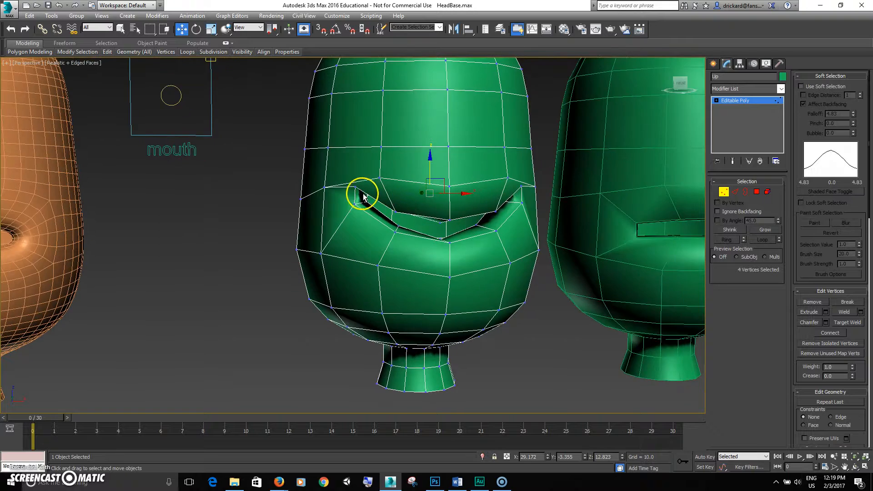
{"action": "scroll", "coordinate": [363, 195], "scroll_direction": "up", "scroll_amount": 2}
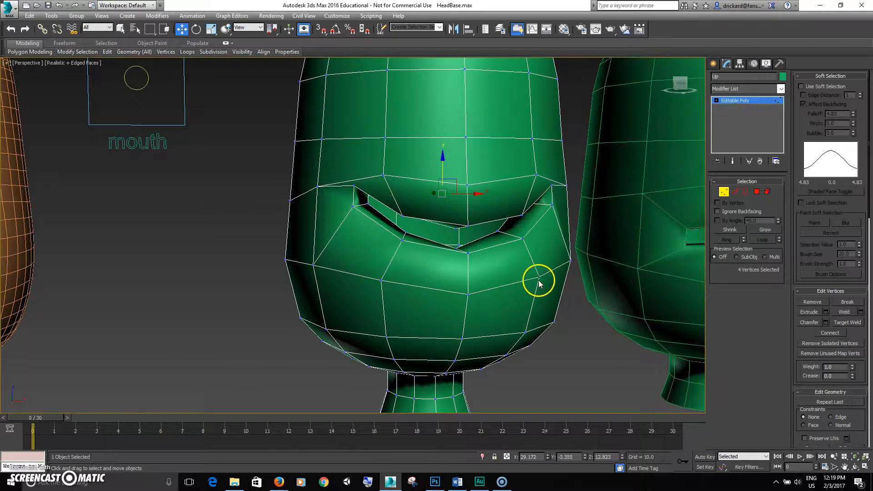
{"action": "middle_click_drag", "start_coordinate": [332, 218], "coordinate": [319, 195], "text": "alt"}
{"action": "left_click", "coordinate": [322, 187]}
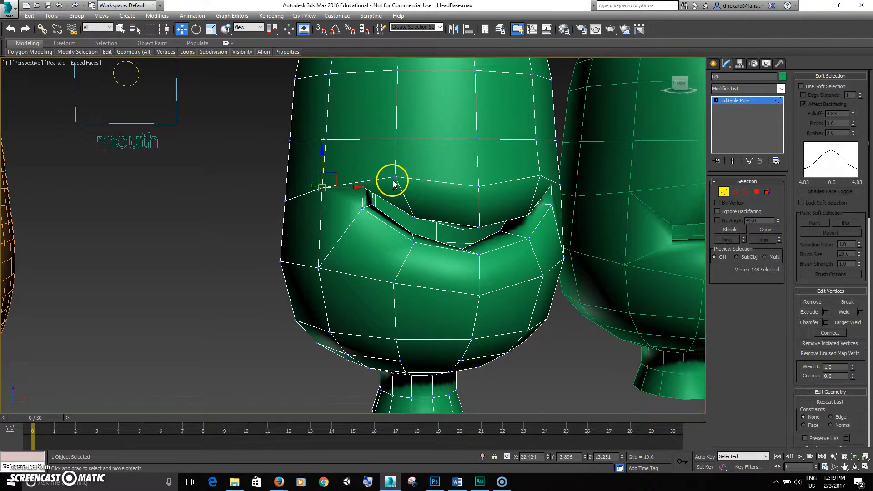
{"action": "middle_click_drag", "start_coordinate": [394, 180], "coordinate": [487, 187], "text": "alt"}
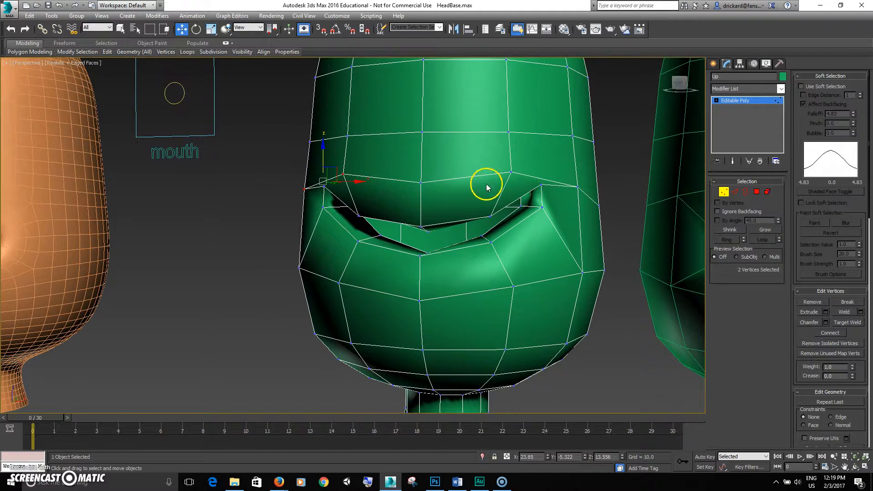
{"action": "left_click", "coordinate": [576, 187], "text": "ctrl"}
{"action": "left_click", "coordinate": [511, 171], "text": "ctrl"}
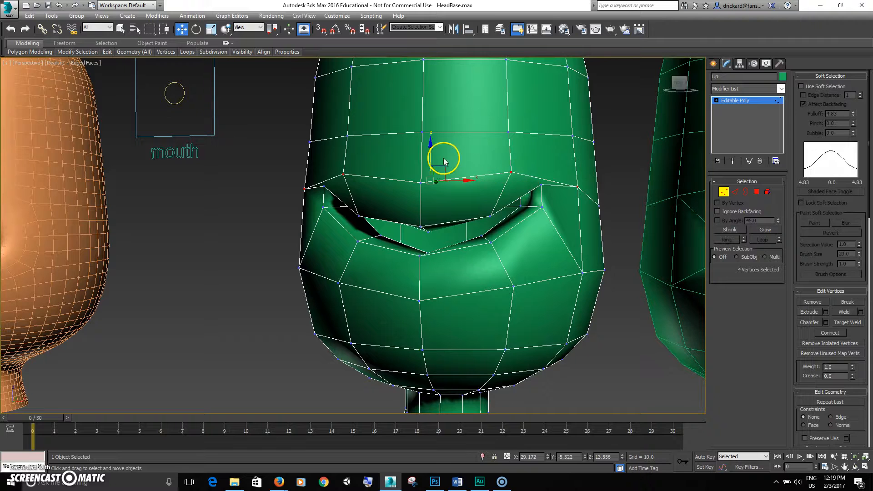
{"action": "left_click_drag", "start_coordinate": [429, 150], "coordinate": [427, 139]}
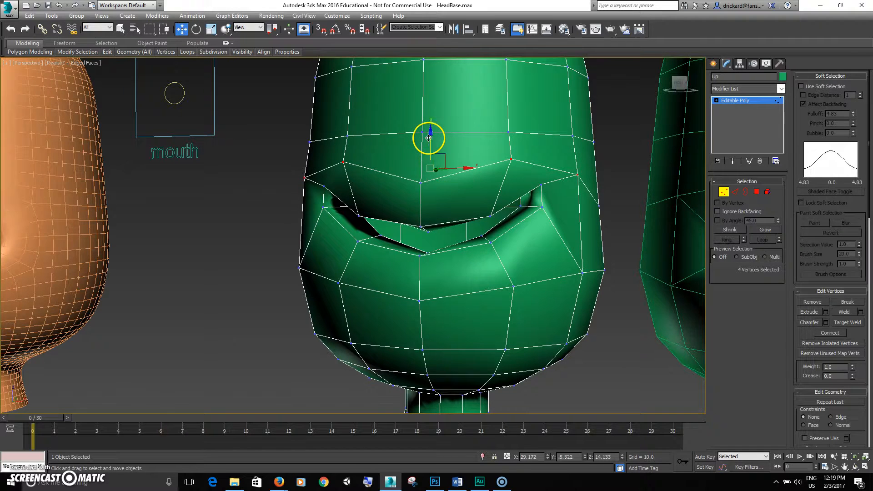
Deselect the two vertices nearer the face's centre and raise the two outer ones further
{"action": "left_click", "coordinate": [343, 161], "text": "alt"}
{"action": "left_click", "coordinate": [512, 159], "text": "alt"}
{"action": "left_click_drag", "start_coordinate": [434, 155], "coordinate": [436, 135]}
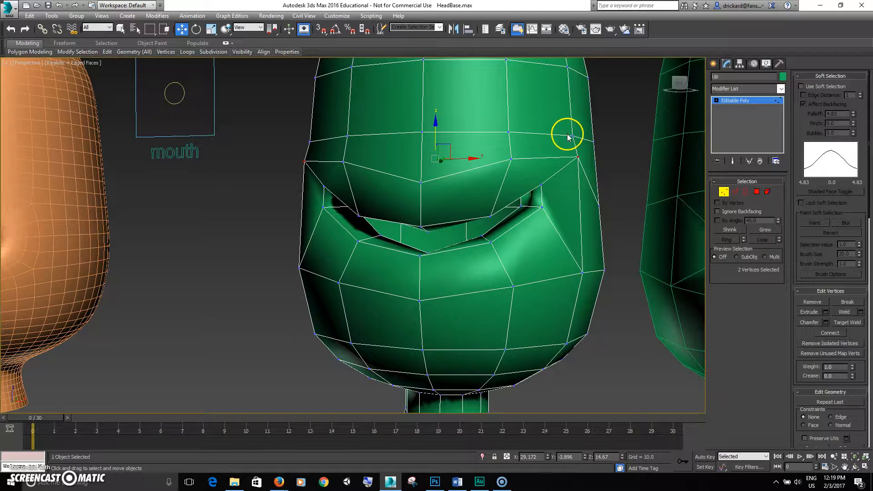
Scale the two outer vertices above the Up head's mouth corners slightly apart to widen the cheeks
{"action": "middle_click_drag", "start_coordinate": [562, 155], "coordinate": [565, 165], "text": "alt"}
{"action": "key", "text": "r"}
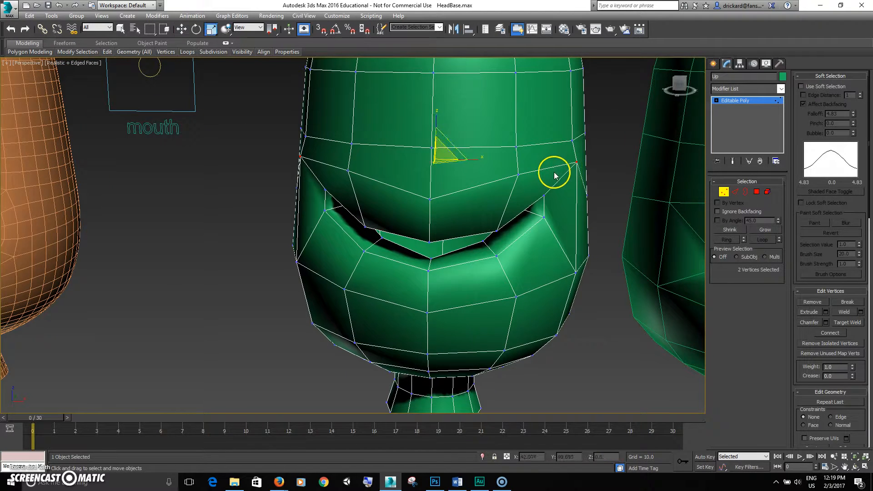
{"action": "left_click_drag", "start_coordinate": [475, 163], "coordinate": [473, 160]}
In the next vertex row above the Up head's smile, raise the two outermost vertices slightly and nudge up the inner pair
{"action": "left_click", "coordinate": [574, 140]}
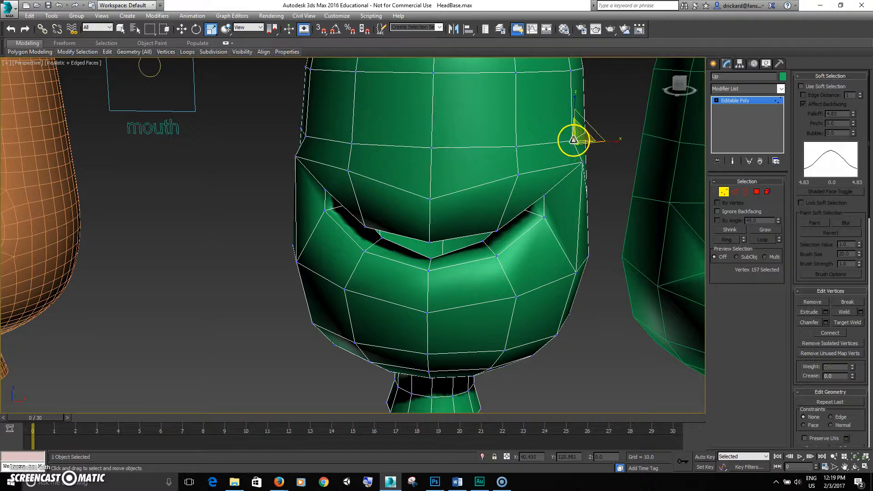
{"action": "left_click", "coordinate": [305, 136], "text": "ctrl"}
{"action": "key", "text": "w"}
{"action": "left_click_drag", "start_coordinate": [438, 110], "coordinate": [439, 105]}
{"action": "left_click", "coordinate": [515, 147]}
{"action": "left_click", "coordinate": [352, 144], "text": "ctrl"}
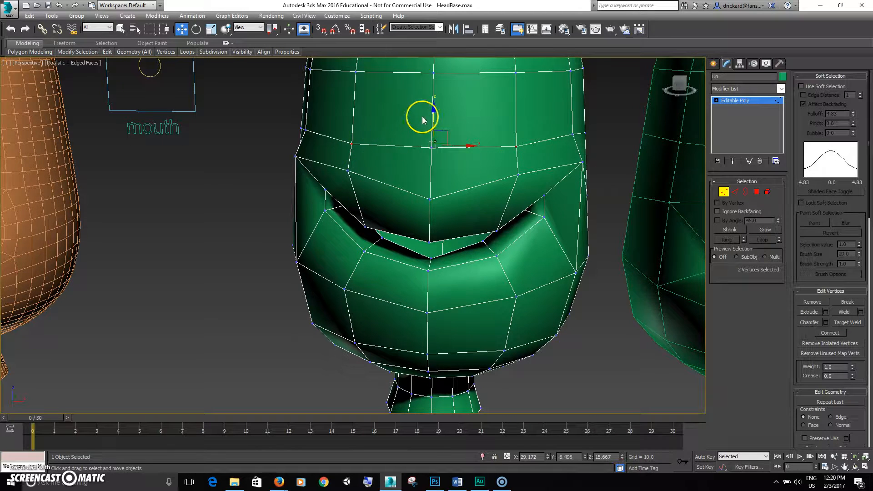
{"action": "left_click_drag", "start_coordinate": [435, 115], "coordinate": [435, 114]}
Raise the two outer cheek vertices below the Up head's mouth corners, and raise the inner pair under the lower lip slightly
{"action": "middle_click_drag", "start_coordinate": [436, 114], "coordinate": [563, 262], "text": "alt"}
{"action": "left_click", "coordinate": [304, 265]}
{"action": "left_click", "coordinate": [569, 264], "text": "ctrl"}
{"action": "left_click_drag", "start_coordinate": [433, 242], "coordinate": [431, 220]}
{"action": "left_click", "coordinate": [502, 271]}
{"action": "left_click", "coordinate": [342, 271], "text": "ctrl"}
{"action": "left_click_drag", "start_coordinate": [418, 248], "coordinate": [420, 243]}
{"action": "middle_click_drag", "start_coordinate": [420, 243], "coordinate": [394, 261], "text": "alt"}
Preview the Up head's smile with NURMS subdivision from several angles and switch the subdivision back off
{"action": "left_click", "coordinate": [835, 76]}
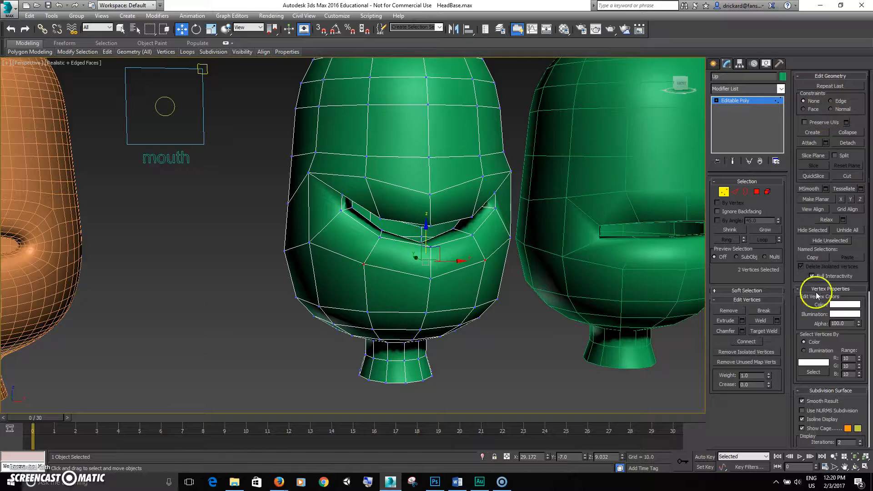
{"action": "left_click", "coordinate": [814, 412]}
{"action": "mouse_move", "coordinate": [658, 377]}
{"action": "middle_mouse_down", "text": "alt"}
{"action": "mouse_move", "coordinate": [696, 370]}
{"action": "mouse_move", "coordinate": [572, 370]}
{"action": "mouse_move", "coordinate": [659, 373]}
{"action": "middle_mouse_up", "text": "alt"}
{"action": "middle_click_drag", "start_coordinate": [577, 371], "coordinate": [502, 335], "text": "alt"}
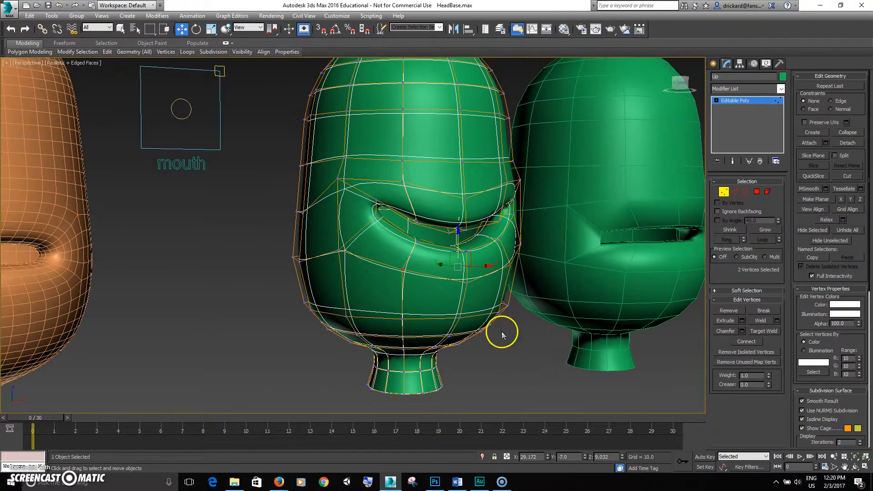
{"action": "middle_click_drag", "start_coordinate": [327, 282], "coordinate": [776, 394], "text": "alt"}
{"action": "left_click", "coordinate": [803, 411]}
{"action": "middle_click_drag", "start_coordinate": [667, 386], "coordinate": [499, 369], "text": "alt"}
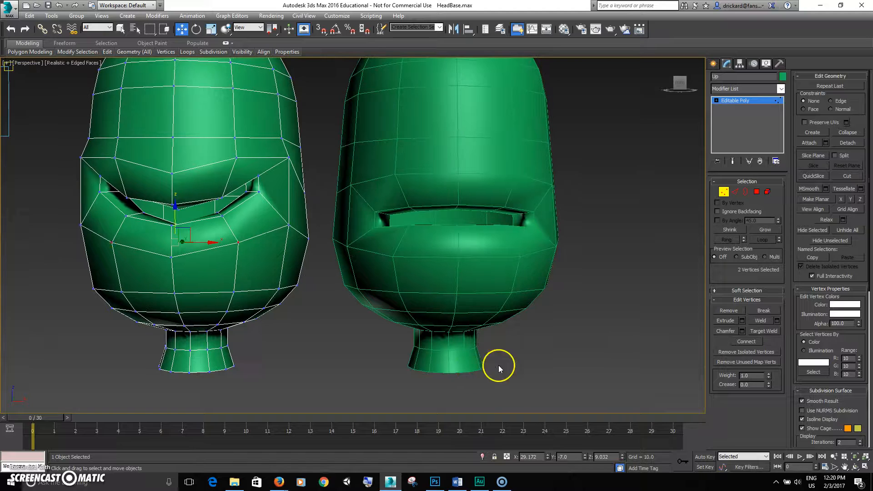
On the Down head, select the two polygons inside the mouth corners and convert the selection to vertices
{"action": "left_click", "coordinate": [724, 192]}
{"action": "left_click", "coordinate": [509, 277]}
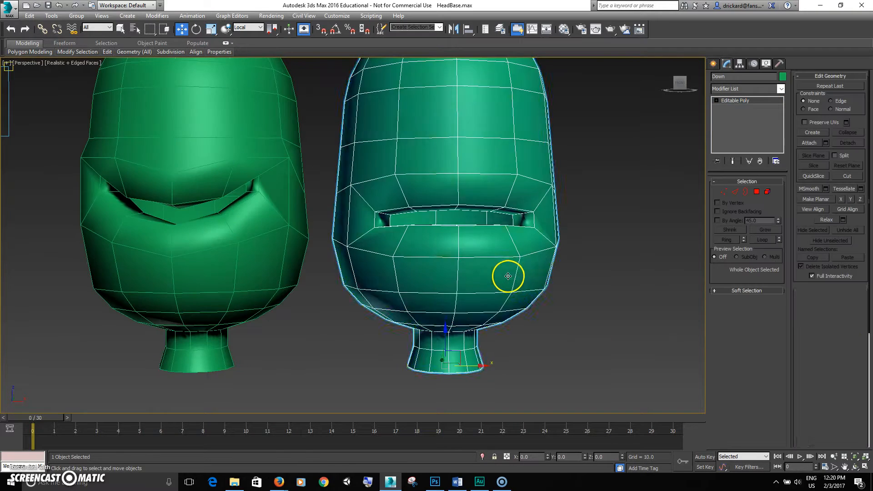
{"action": "left_click", "coordinate": [756, 192]}
{"action": "scroll", "coordinate": [540, 228], "scroll_direction": "up", "scroll_amount": 3}
{"action": "left_click", "coordinate": [530, 218]}
{"action": "middle_click_drag", "start_coordinate": [531, 218], "coordinate": [478, 229], "text": "alt"}
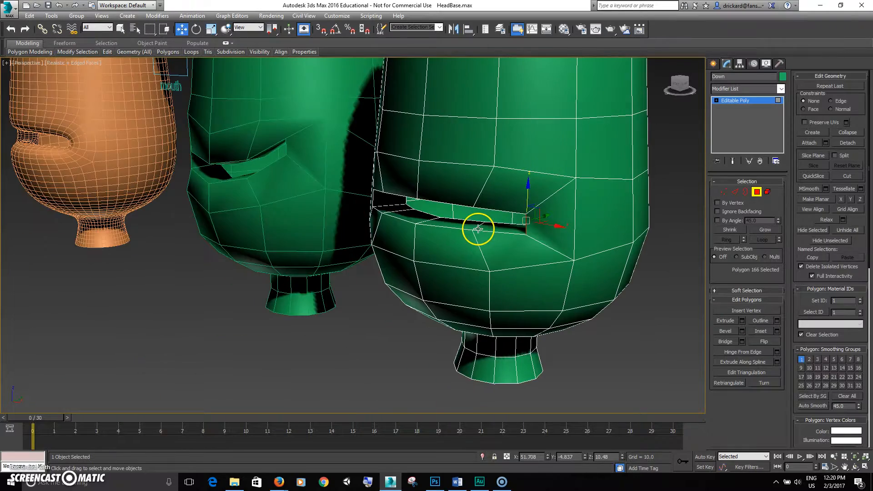
{"action": "left_click", "coordinate": [387, 200], "text": "ctrl"}
{"action": "middle_click_drag", "start_coordinate": [386, 200], "coordinate": [405, 197], "text": "alt"}
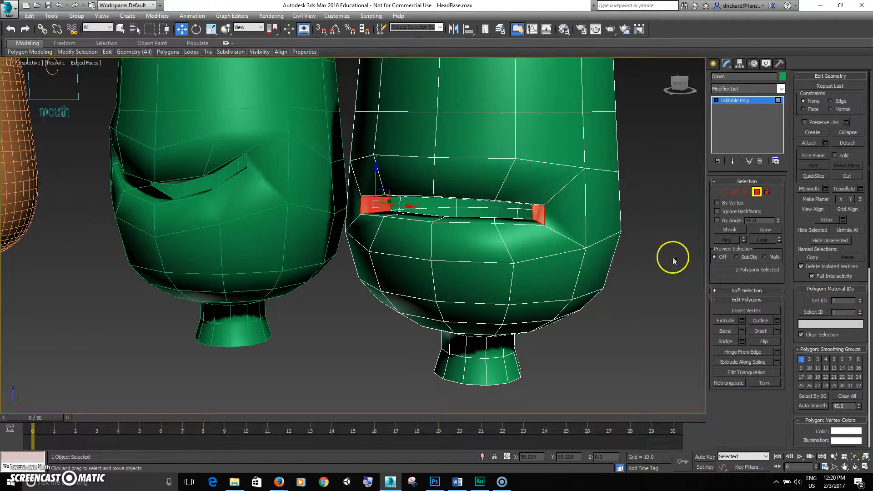
{"action": "left_click", "coordinate": [721, 193], "text": "ctrl"}
{"action": "middle_click_drag", "start_coordinate": [684, 204], "coordinate": [596, 217], "text": "alt"}
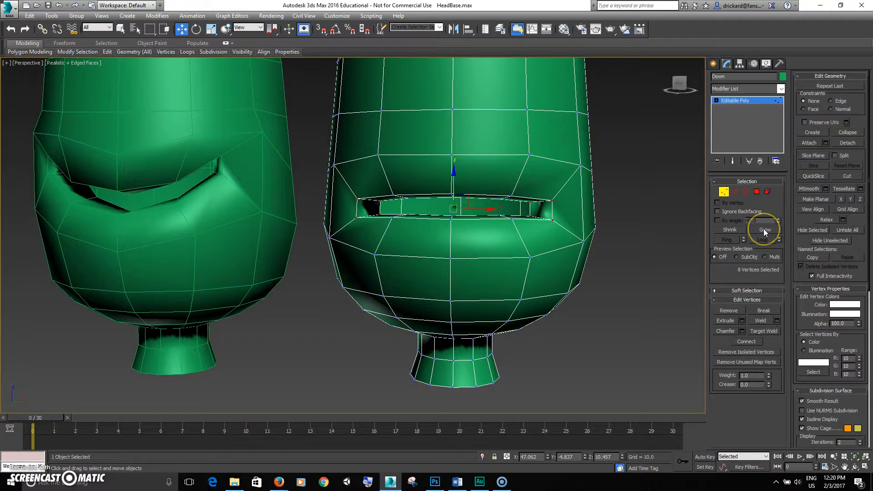
Enable soft selection with a falloff of 4.6 and lower the Down head's mouth-corner vertices into a frown
{"action": "left_click", "coordinate": [745, 291]}
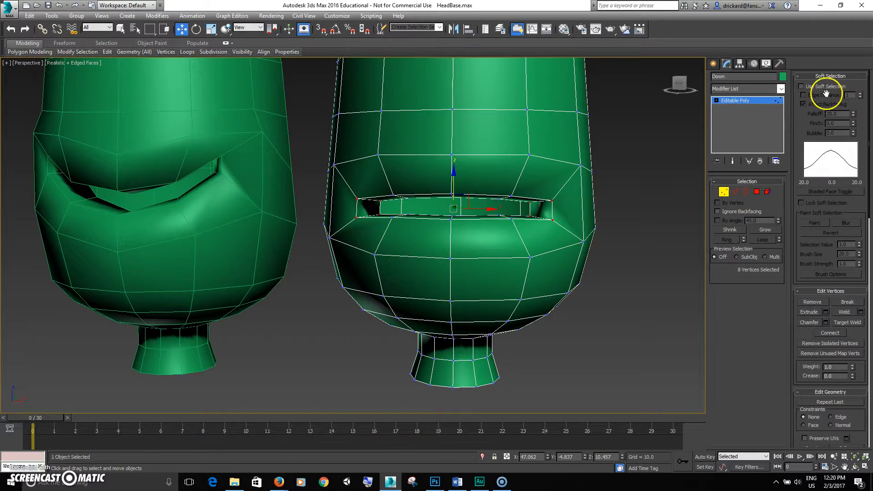
{"action": "left_click", "coordinate": [808, 89]}
{"action": "middle_click_drag", "start_coordinate": [643, 176], "coordinate": [651, 168], "text": "alt"}
{"action": "left_click_drag", "start_coordinate": [856, 117], "coordinate": [860, 148]}
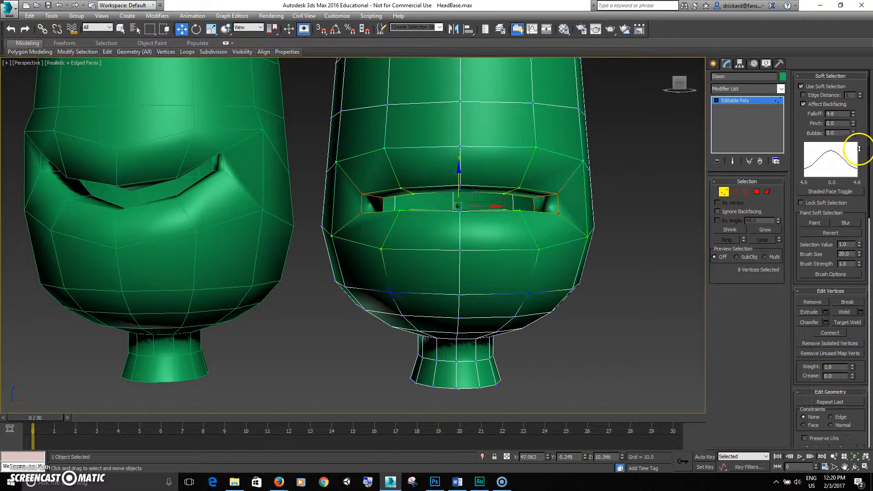
{"action": "middle_click_drag", "start_coordinate": [592, 180], "coordinate": [464, 184], "text": "alt"}
{"action": "left_click_drag", "start_coordinate": [456, 180], "coordinate": [462, 198]}
{"action": "middle_click_drag", "start_coordinate": [462, 198], "coordinate": [447, 199], "text": "alt"}
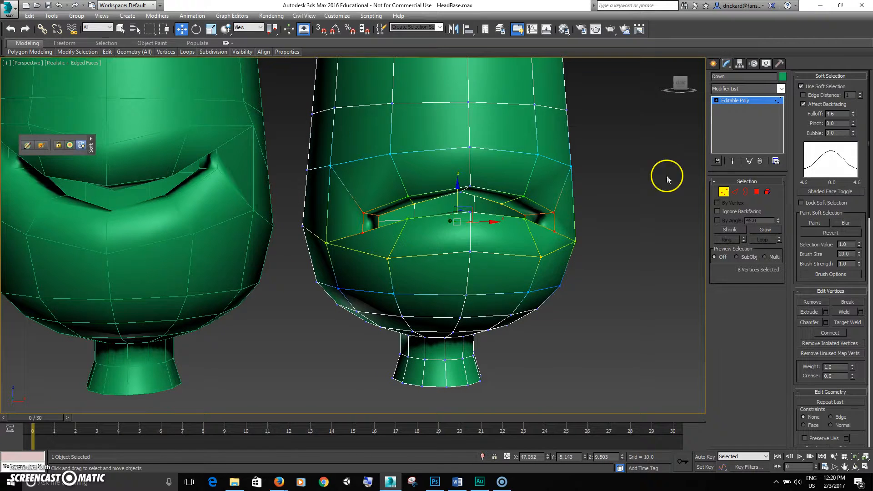
Disable soft selection and lower the eight mouth-corner vertices further to sharpen the frown
{"action": "left_click", "coordinate": [809, 88]}
{"action": "left_click_drag", "start_coordinate": [457, 193], "coordinate": [458, 207]}
{"action": "middle_click_drag", "start_coordinate": [457, 207], "coordinate": [465, 196]}
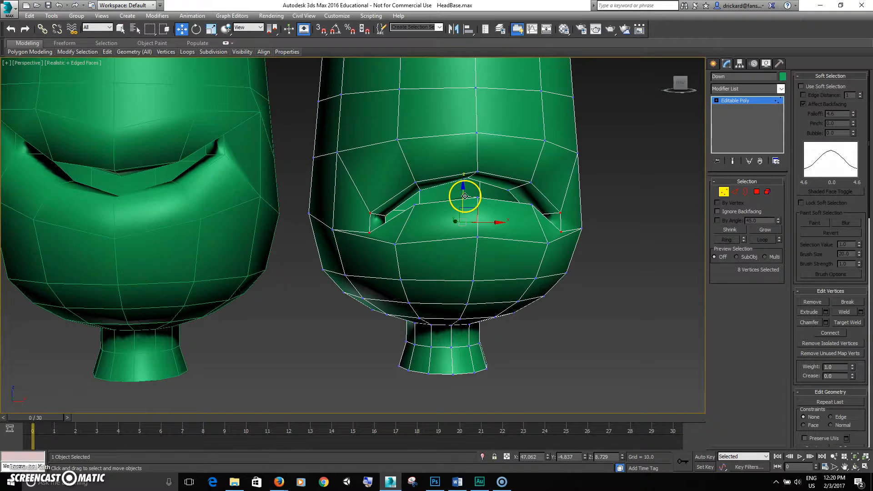
Lower the two vertices outside the Down head's mouth corners, and lower the inner pair beneath the lower lip slightly
{"action": "left_click", "coordinate": [335, 229]}
{"action": "middle_click_drag", "start_coordinate": [487, 236], "coordinate": [533, 229], "text": "alt"}
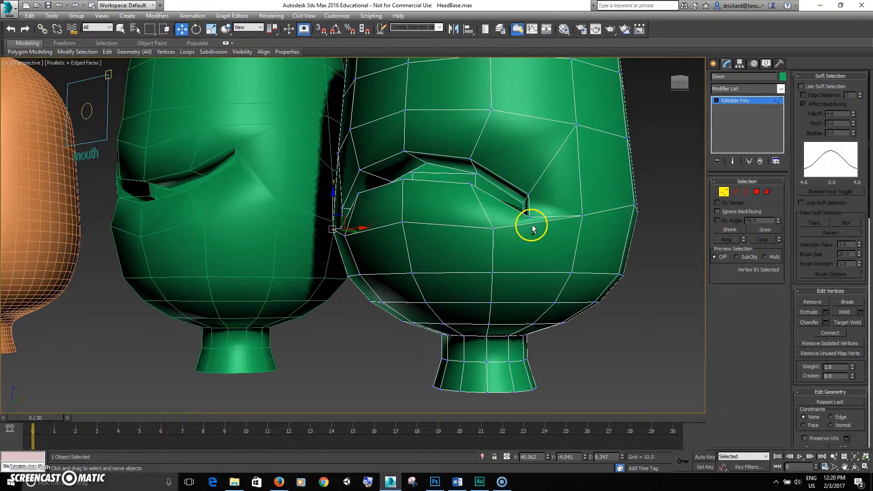
{"action": "left_click", "coordinate": [581, 216], "text": "ctrl"}
{"action": "left_click_drag", "start_coordinate": [445, 196], "coordinate": [445, 219]}
{"action": "middle_click_drag", "start_coordinate": [445, 220], "coordinate": [500, 240], "text": "alt"}
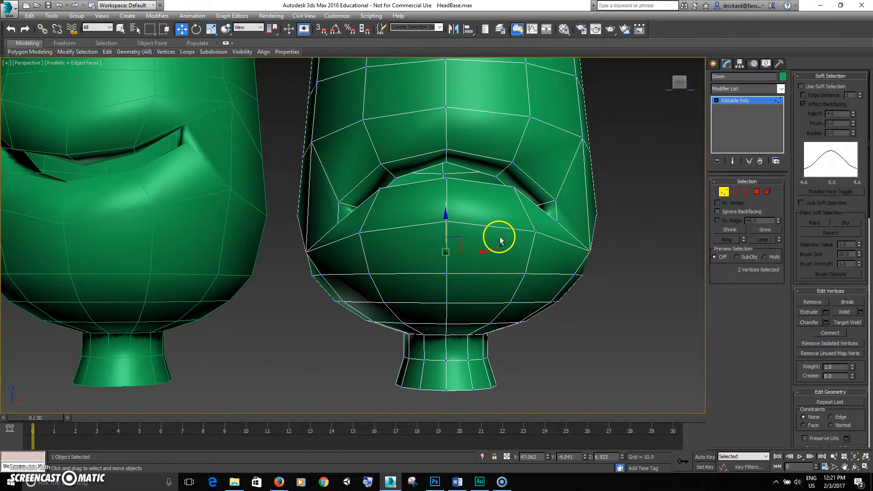
{"action": "left_click", "coordinate": [536, 233]}
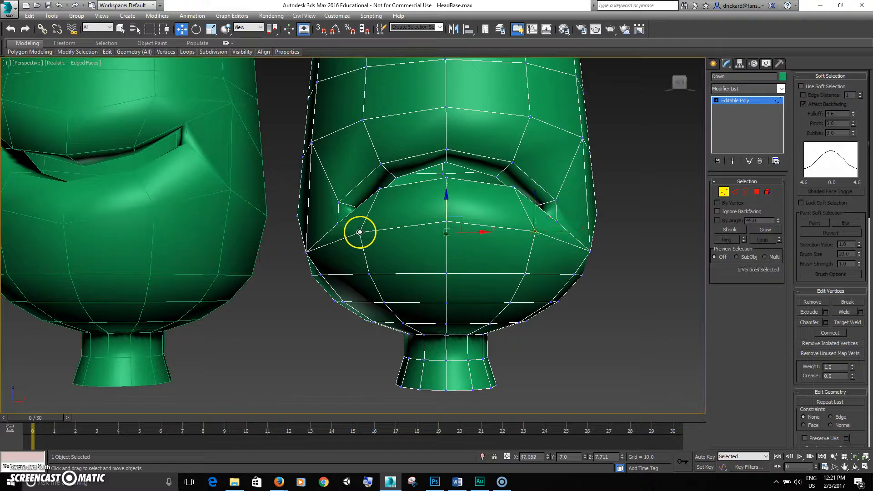
{"action": "left_click_drag", "start_coordinate": [446, 204], "coordinate": [447, 214]}
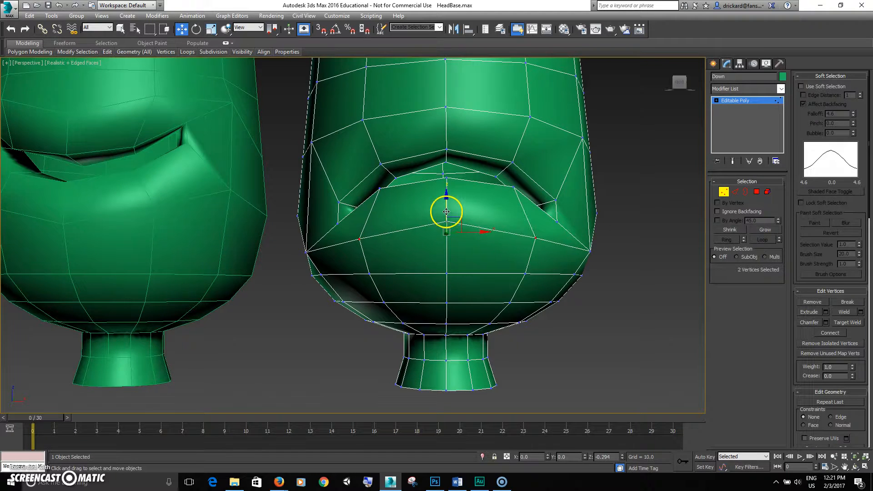
{"action": "middle_click_drag", "start_coordinate": [404, 191], "coordinate": [304, 147], "text": "alt"}
Lower the two outer vertices above the Down head's mouth corners, and lower the inner pair in that row slightly
{"action": "left_click", "coordinate": [299, 126]}
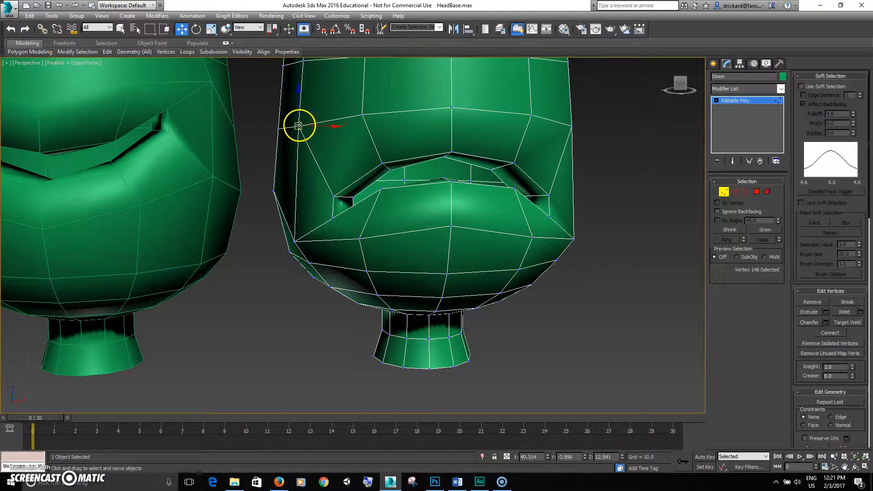
{"action": "left_click", "coordinate": [572, 125], "text": "ctrl"}
{"action": "mouse_move", "coordinate": [456, 107]}
{"action": "left_mouse_down"}
{"action": "mouse_move", "coordinate": [432, 97]}
{"action": "mouse_move", "coordinate": [438, 125]}
{"action": "mouse_move", "coordinate": [400, 123]}
{"action": "left_mouse_up"}
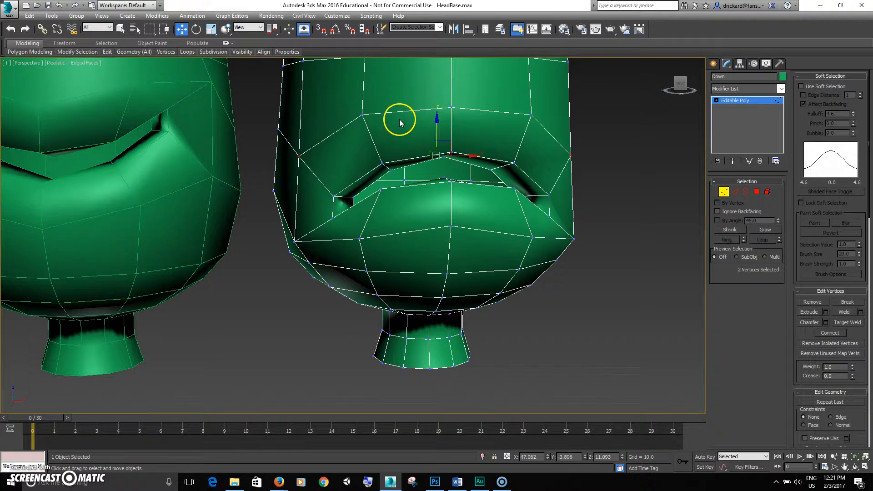
{"action": "left_click", "coordinate": [362, 117]}
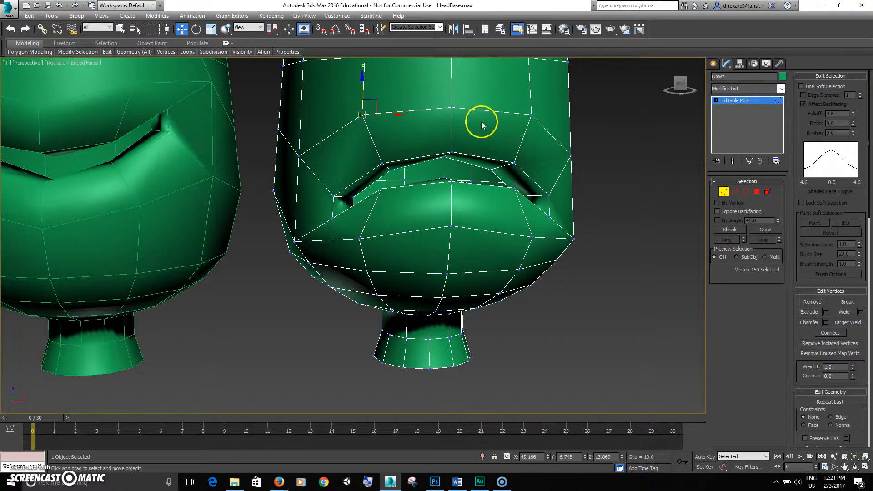
{"action": "left_click", "coordinate": [531, 113], "text": "ctrl"}
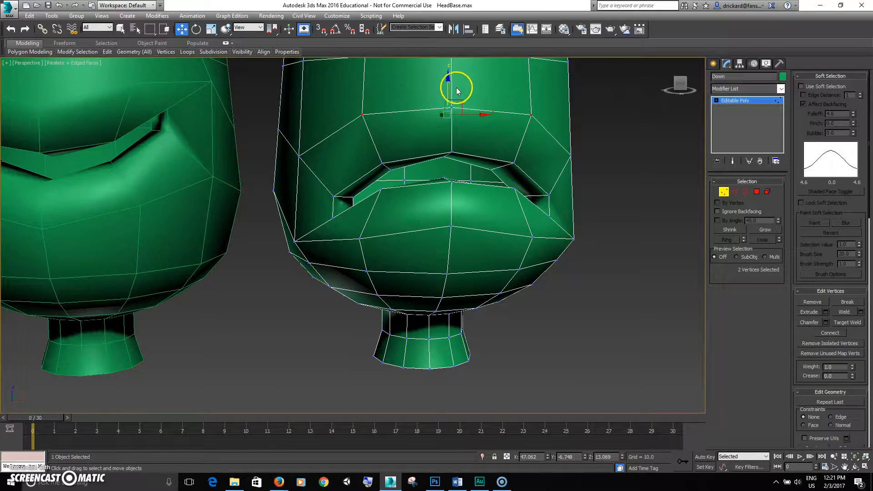
{"action": "left_click_drag", "start_coordinate": [446, 86], "coordinate": [447, 92]}
Using wireframe display, select the four vertices behind the Down head's mouth corners, lower them to match the frown, and return to shaded display
{"action": "mouse_move", "coordinate": [446, 91]}
{"action": "middle_mouse_down", "text": "alt"}
{"action": "mouse_move", "coordinate": [444, 117]}
{"action": "mouse_move", "coordinate": [421, 117]}
{"action": "mouse_move", "coordinate": [509, 144]}
{"action": "mouse_move", "coordinate": [564, 209]}
{"action": "mouse_move", "coordinate": [552, 202]}
{"action": "mouse_move", "coordinate": [586, 175]}
{"action": "middle_mouse_up", "text": "alt"}
{"action": "key", "text": "F3"}
{"action": "left_click", "coordinate": [588, 174]}
{"action": "left_click", "coordinate": [596, 230], "text": "ctrl"}
{"action": "middle_click_drag", "start_coordinate": [597, 229], "coordinate": [385, 159], "text": "alt"}
{"action": "left_click", "coordinate": [384, 161], "text": "ctrl"}
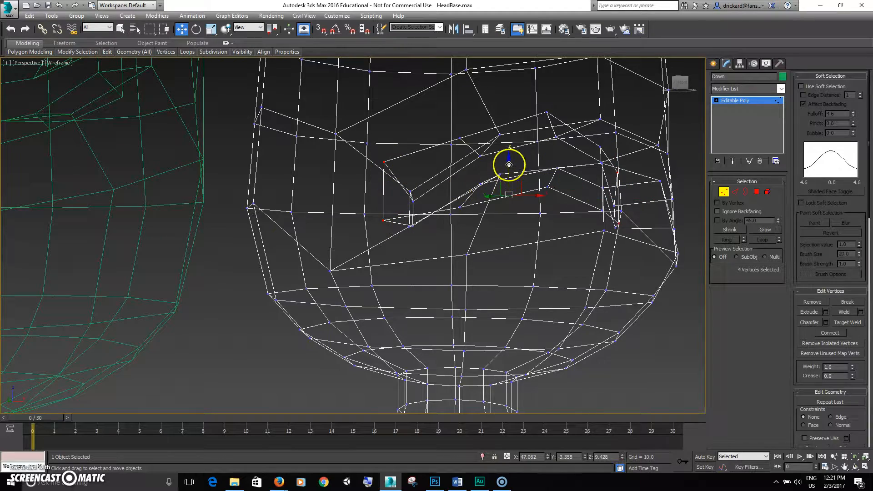
{"action": "left_click_drag", "start_coordinate": [508, 165], "coordinate": [513, 197]}
{"action": "mouse_move", "coordinate": [513, 197]}
{"action": "middle_mouse_down", "text": "alt"}
{"action": "mouse_move", "coordinate": [498, 200]}
{"action": "mouse_move", "coordinate": [496, 221]}
{"action": "mouse_move", "coordinate": [511, 214]}
{"action": "mouse_move", "coordinate": [500, 230]}
{"action": "middle_mouse_up", "text": "alt"}
{"action": "key", "text": "F3"}
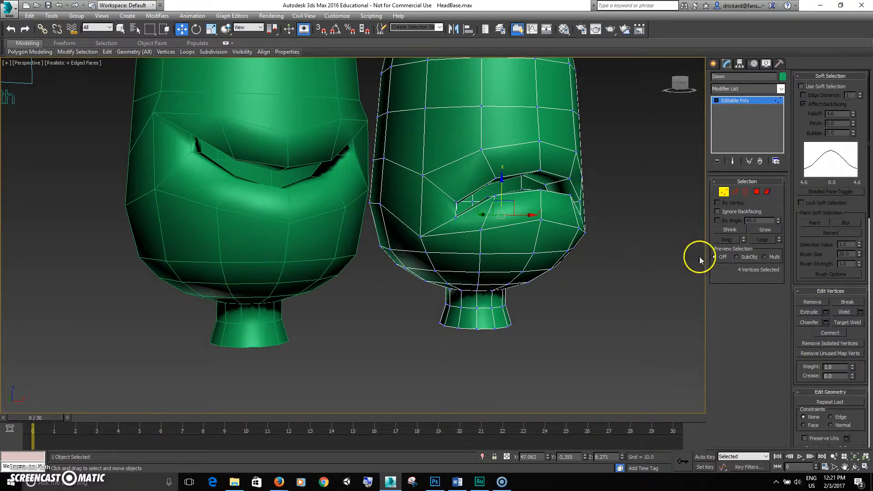
Turn on NURMS subdivision for the Down head and check the smoothed frown
{"action": "scroll", "coordinate": [799, 337], "scroll_direction": "down", "scroll_amount": 10}
{"action": "left_click", "coordinate": [808, 237]}
{"action": "scroll", "coordinate": [580, 256], "scroll_direction": "down", "scroll_amount": 2}
{"action": "scroll", "coordinate": [628, 253], "scroll_direction": "up", "scroll_amount": 2}
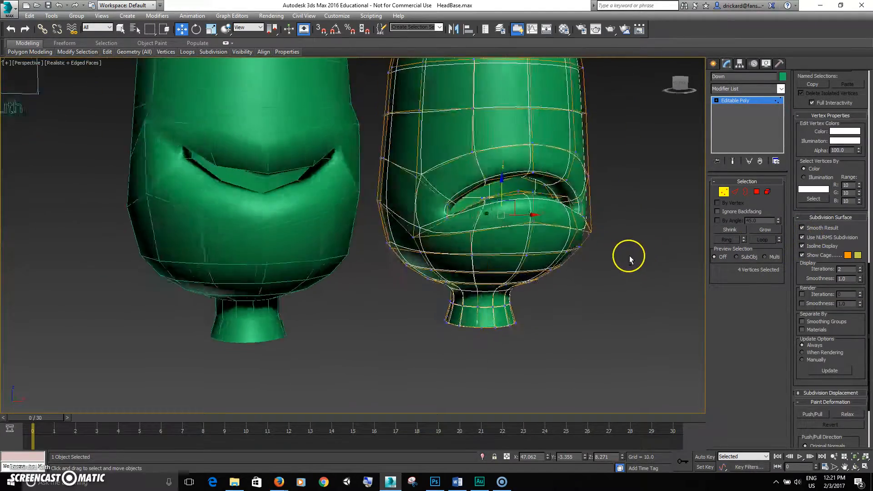
{"action": "scroll", "coordinate": [508, 258], "scroll_direction": "up", "scroll_amount": 2}
{"action": "scroll", "coordinate": [632, 239], "scroll_direction": "down", "scroll_amount": 2}
{"action": "scroll", "coordinate": [634, 239], "scroll_direction": "up", "scroll_amount": 3}
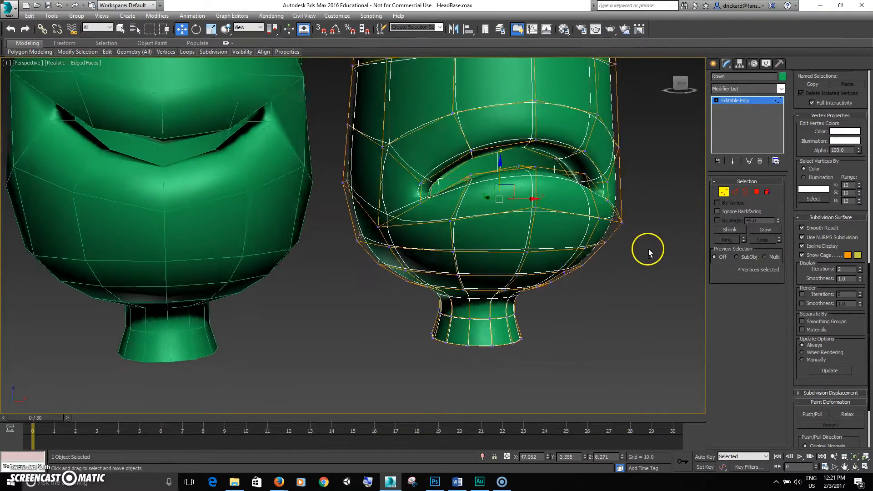
{"action": "scroll", "coordinate": [649, 249], "scroll_direction": "down", "scroll_amount": 1}
Select the matching pair of jaw vertices on both sides below the frown and scale them slightly
{"action": "left_click", "coordinate": [601, 250]}
{"action": "scroll", "coordinate": [559, 264], "scroll_direction": "down", "scroll_amount": 2}
{"action": "scroll", "coordinate": [474, 250], "scroll_direction": "up", "scroll_amount": 4}
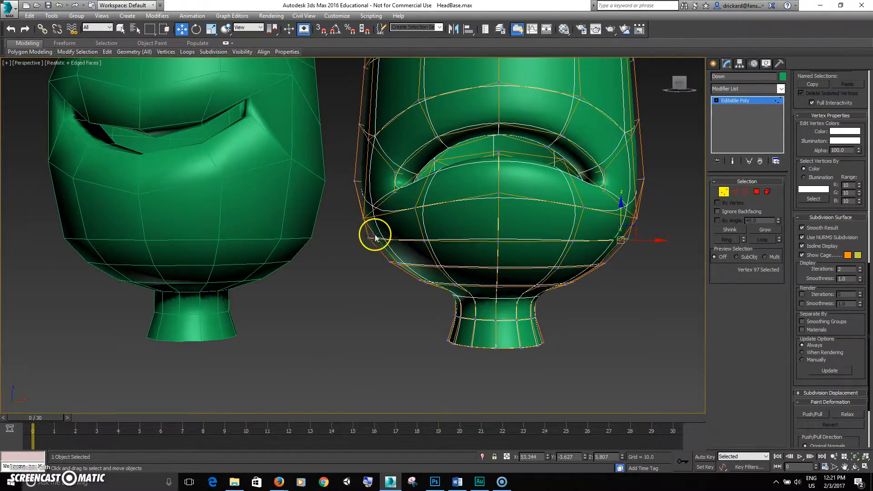
{"action": "left_click", "coordinate": [370, 237], "text": "ctrl"}
{"action": "middle_click_drag", "start_coordinate": [369, 237], "coordinate": [466, 228], "text": "alt"}
{"action": "key", "text": "ctrl+z"}
{"action": "left_click", "coordinate": [428, 242], "text": "ctrl"}
{"action": "key", "text": "r"}
{"action": "left_click_drag", "start_coordinate": [521, 249], "coordinate": [522, 244]}
{"action": "middle_click_drag", "start_coordinate": [522, 244], "coordinate": [620, 256], "text": "alt"}
{"action": "scroll", "coordinate": [503, 228], "scroll_direction": "down", "scroll_amount": 2}
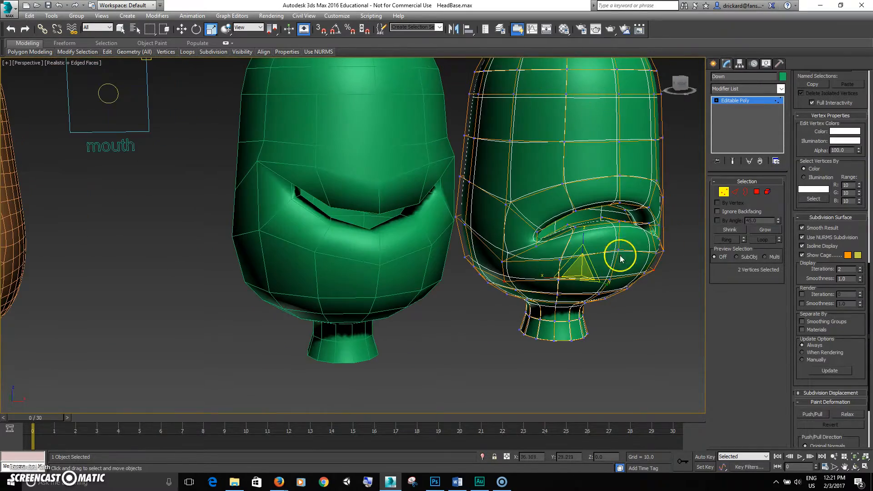
Leave vertex editing on the Down head and clear the selection
{"action": "left_click", "coordinate": [740, 193]}
{"action": "left_click", "coordinate": [672, 289]}
{"action": "scroll", "coordinate": [525, 310], "scroll_direction": "down", "scroll_amount": 5}
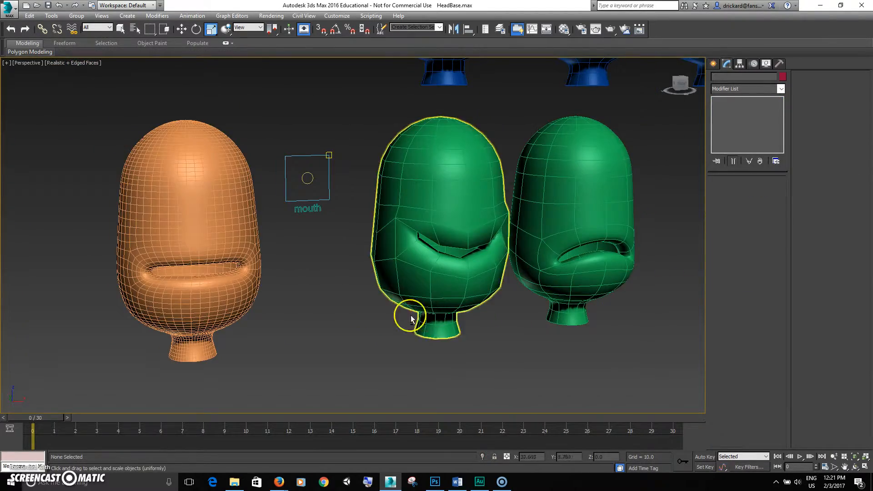
{"action": "middle_click_drag", "start_coordinate": [411, 318], "coordinate": [341, 293], "text": "alt"}
{"action": "left_click", "coordinate": [568, 230]}
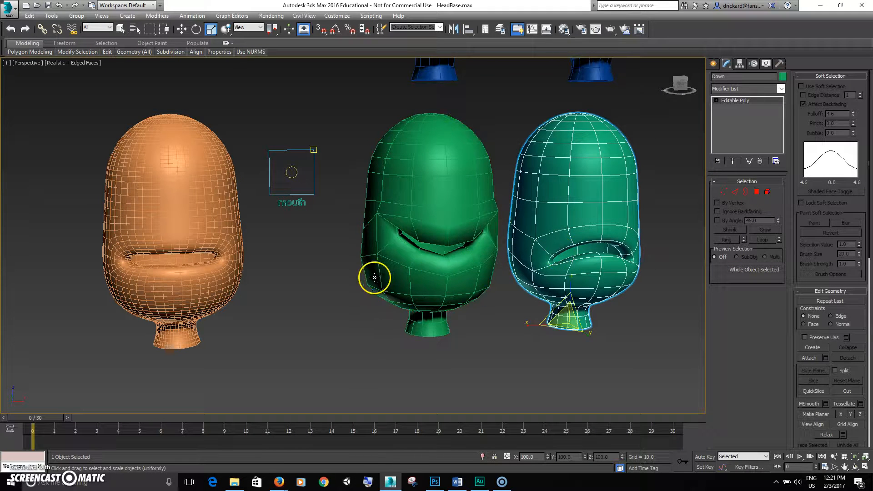
{"action": "left_click", "coordinate": [321, 290]}
In the HeadBase object's Morpher modifier, load the Up head as the morph target of the fifth channel
{"action": "left_click", "coordinate": [219, 284]}
{"action": "middle_click_drag", "start_coordinate": [298, 286], "coordinate": [427, 243], "text": "alt"}
{"action": "left_click", "coordinate": [737, 107]}
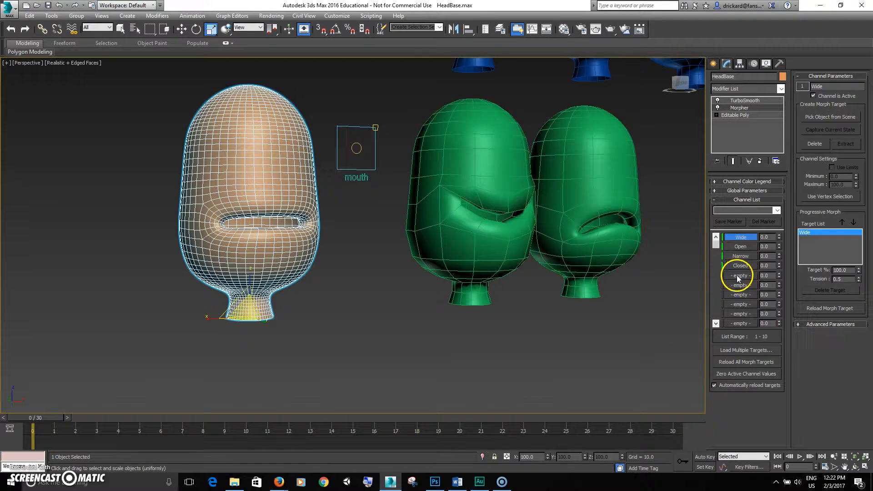
{"action": "right_click", "coordinate": [739, 276]}
{"action": "left_click", "coordinate": [769, 279]}
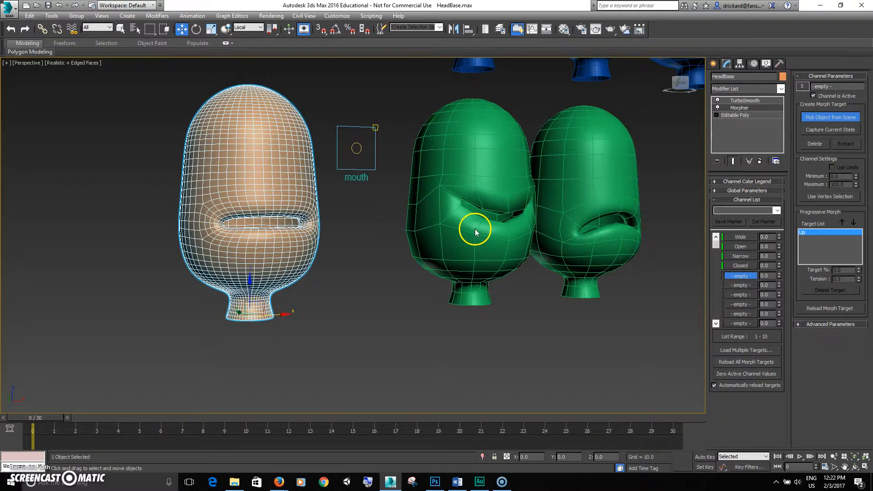
{"action": "left_click", "coordinate": [475, 226]}
Load the Down head as the morph target of the sixth Morpher channel
{"action": "right_click", "coordinate": [739, 286]}
{"action": "left_click", "coordinate": [742, 291]}
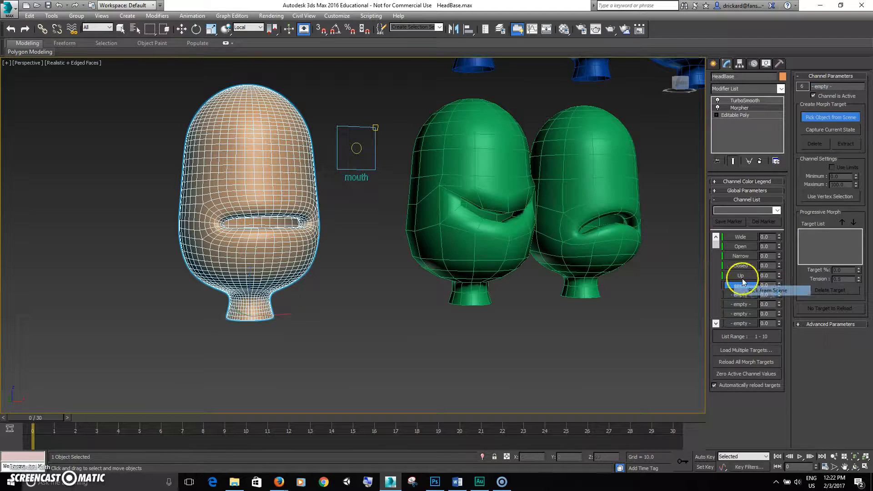
{"action": "left_click", "coordinate": [595, 291]}
{"action": "middle_click_drag", "start_coordinate": [411, 304], "coordinate": [460, 302]}
Test the Up channel on the base head and review the Down and Up target heads
{"action": "mouse_move", "coordinate": [779, 275]}
{"action": "left_mouse_down"}
{"action": "mouse_move", "coordinate": [779, 263]}
{"action": "mouse_move", "coordinate": [782, 289]}
{"action": "mouse_move", "coordinate": [784, 217]}
{"action": "mouse_move", "coordinate": [779, 292]}
{"action": "mouse_move", "coordinate": [778, 201]}
{"action": "mouse_move", "coordinate": [770, 273]}
{"action": "mouse_move", "coordinate": [766, 267]}
{"action": "mouse_move", "coordinate": [772, 200]}
{"action": "mouse_move", "coordinate": [776, 290]}
{"action": "left_mouse_up"}
{"action": "middle_click_drag", "start_coordinate": [566, 296], "coordinate": [334, 277]}
{"action": "left_click", "coordinate": [504, 245]}
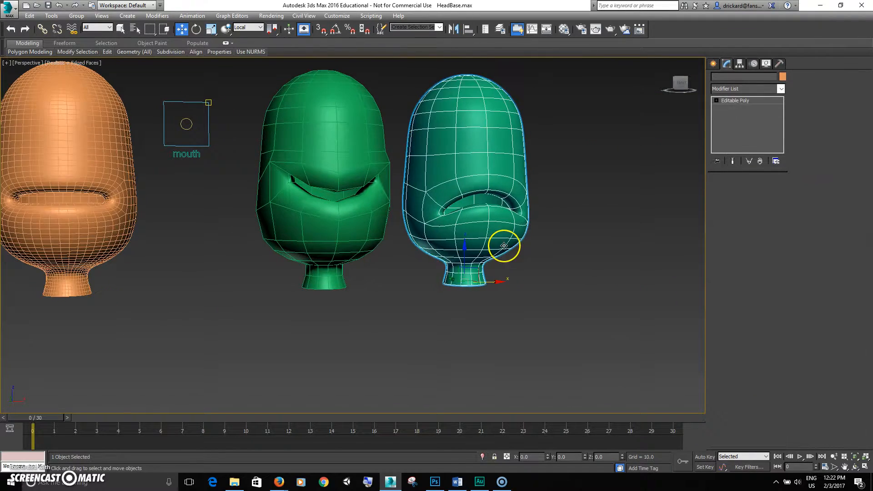
{"action": "middle_click_drag", "start_coordinate": [396, 292], "coordinate": [443, 294], "text": "alt"}
{"action": "left_click", "coordinate": [353, 237]}
{"action": "middle_click_drag", "start_coordinate": [436, 232], "coordinate": [381, 124], "text": "alt"}
Select the whole mouth control, including frame, circle and label, and clone it directly below the original
{"action": "left_click_drag", "start_coordinate": [433, 179], "coordinate": [460, 194]}
{"action": "middle_click_drag", "start_coordinate": [460, 195], "coordinate": [455, 159], "text": "alt"}
{"action": "left_click_drag", "start_coordinate": [453, 93], "coordinate": [470, 173], "text": "shift"}
{"action": "left_click", "coordinate": [437, 279]}
Select the circle inside the copied mouth control and test its movement
{"action": "left_click", "coordinate": [417, 244]}
{"action": "left_click", "coordinate": [420, 225]}
{"action": "mouse_move", "coordinate": [444, 216]}
{"action": "left_mouse_down"}
{"action": "mouse_move", "coordinate": [454, 185]}
{"action": "mouse_move", "coordinate": [444, 249]}
{"action": "mouse_move", "coordinate": [444, 203]}
{"action": "left_mouse_up"}
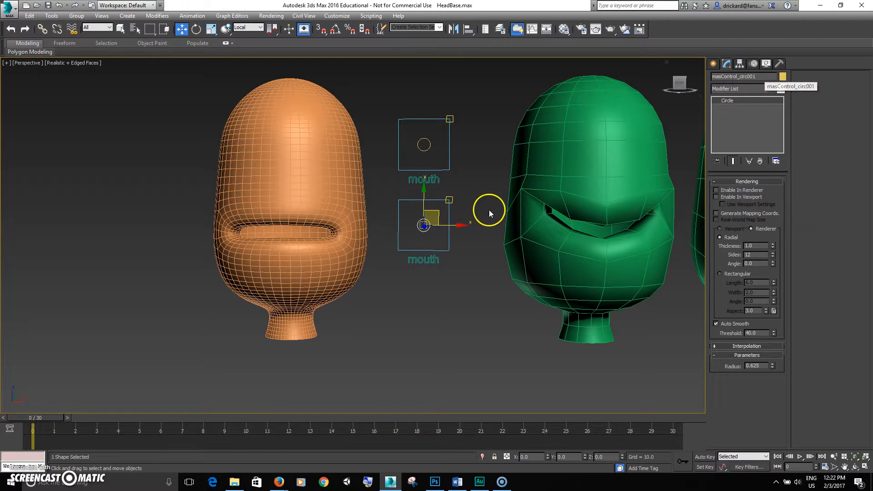
Change the label text under the copied control frame to "corners"
{"action": "left_click", "coordinate": [479, 260]}
{"action": "left_click", "coordinate": [421, 257]}
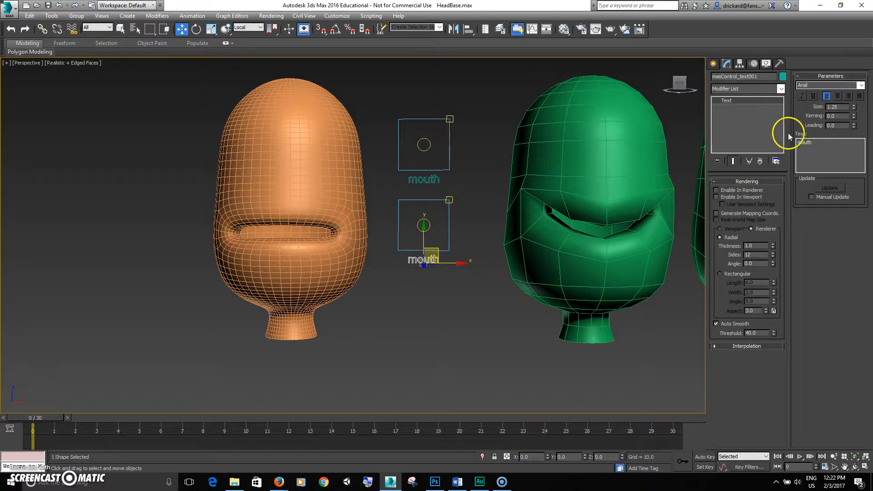
{"action": "left_click_drag", "start_coordinate": [814, 145], "coordinate": [784, 147]}
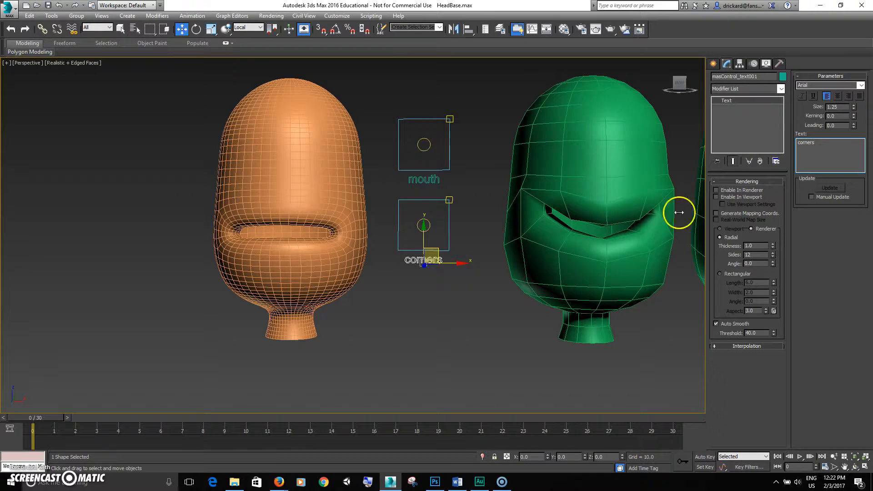
{"action": "left_click", "coordinate": [495, 305]}
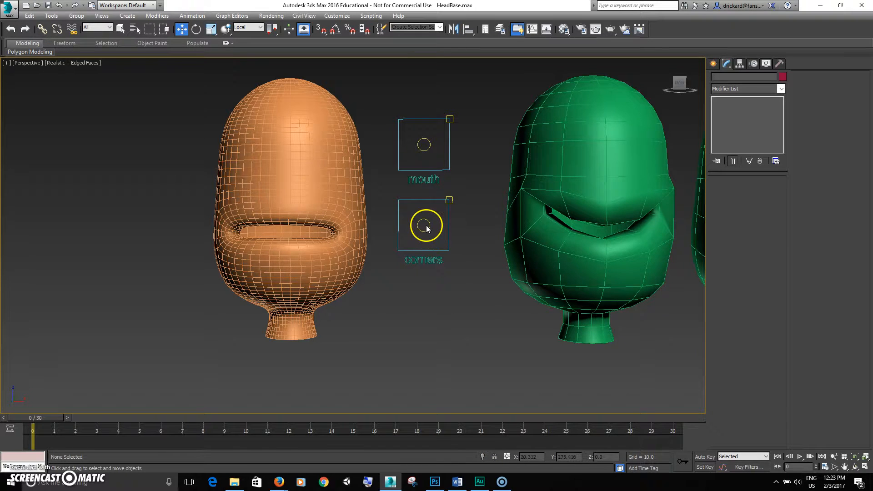
Open the Reaction Manager and add the corners circle's FK Sub-Control Y Position as a new reaction master
{"action": "left_click", "coordinate": [191, 15]}
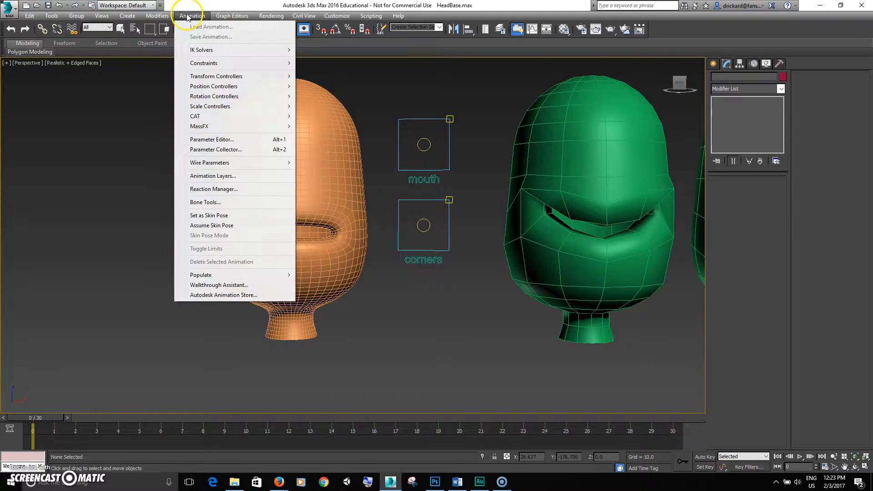
{"action": "left_click", "coordinate": [211, 189]}
{"action": "left_click_drag", "start_coordinate": [423, 94], "coordinate": [637, 72]}
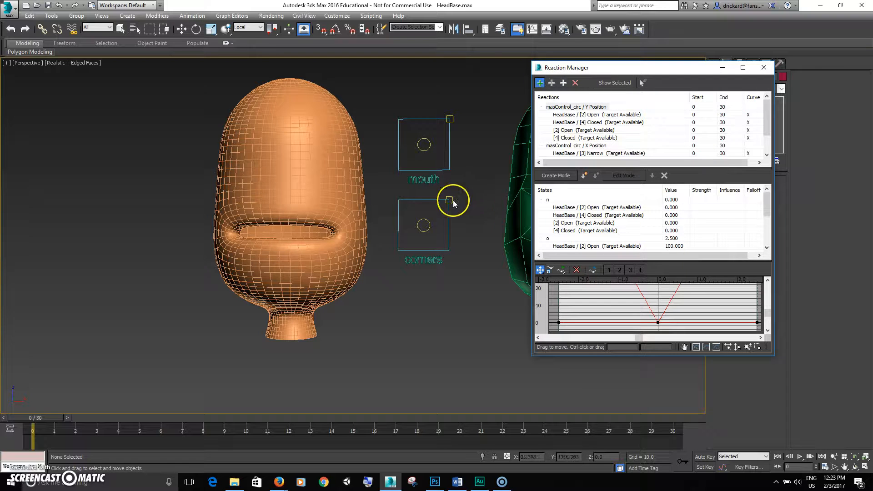
{"action": "left_click", "coordinate": [426, 219]}
{"action": "mouse_move", "coordinate": [410, 235]}
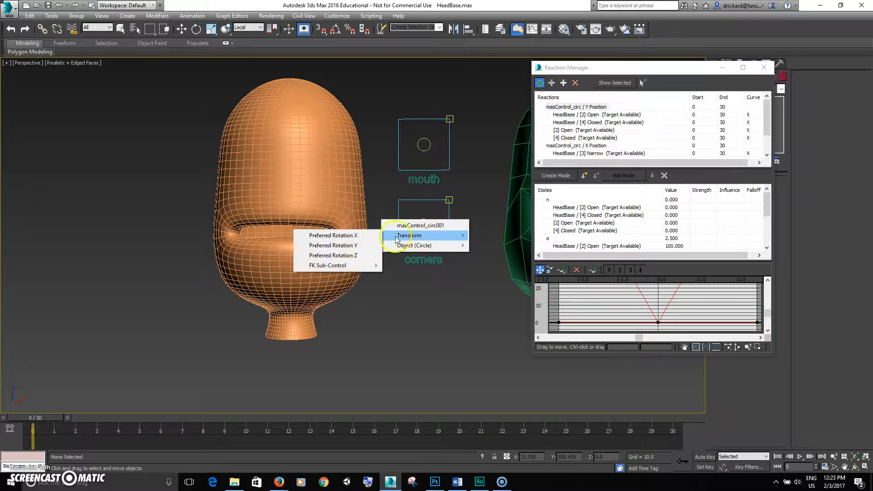
{"action": "mouse_move", "coordinate": [336, 266]}
{"action": "mouse_move", "coordinate": [268, 266]}
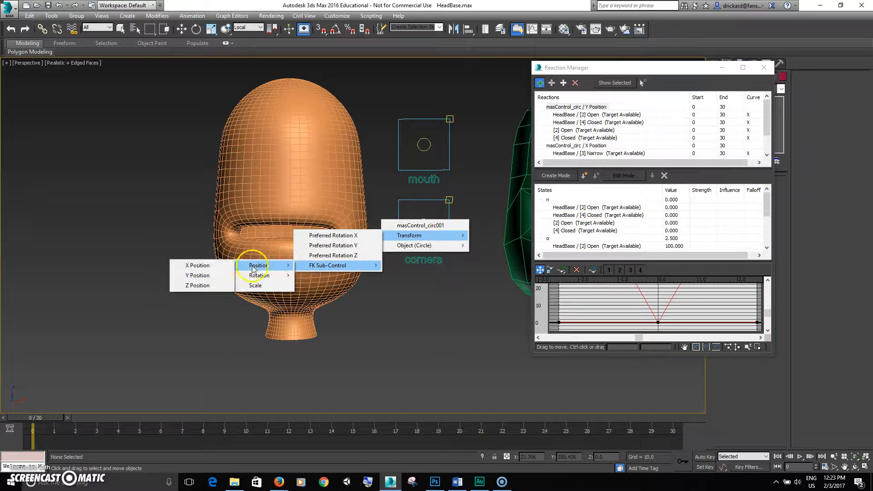
{"action": "left_click", "coordinate": [202, 275]}
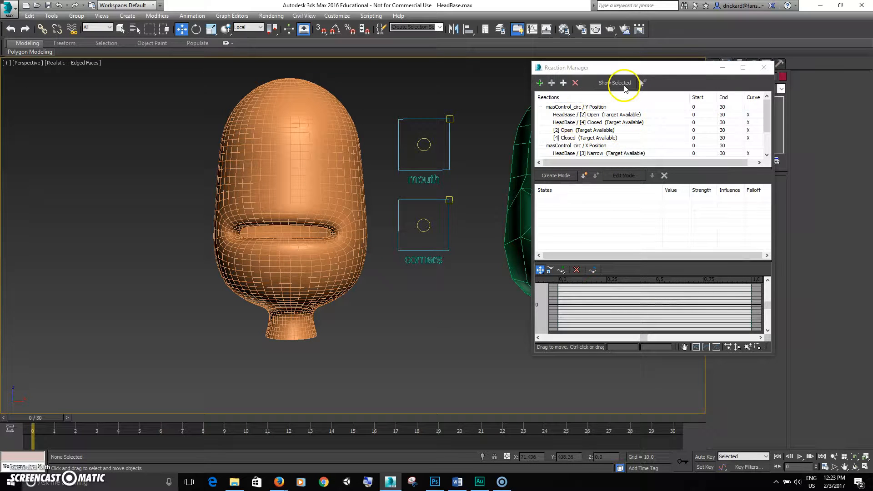
Show only the corners circle's reactions and add the base head's Morpher channel [5] Up as a slave of its Y Position
{"action": "left_click", "coordinate": [617, 82]}
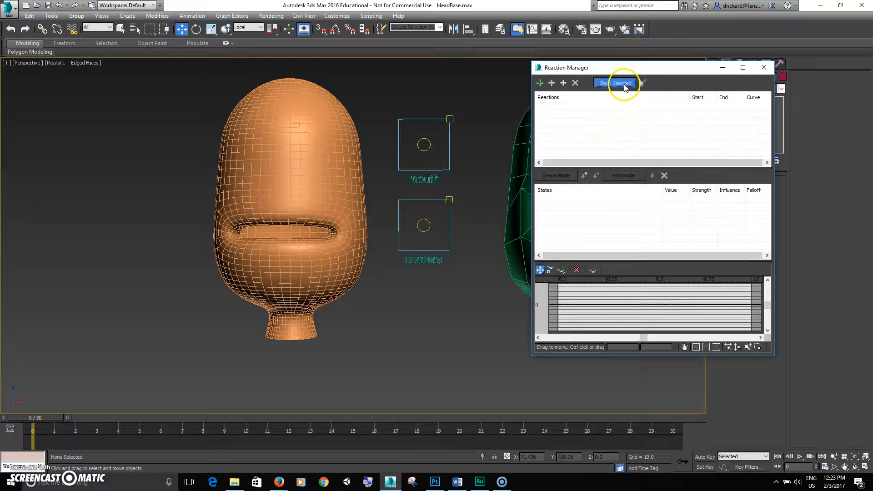
{"action": "left_click", "coordinate": [423, 223]}
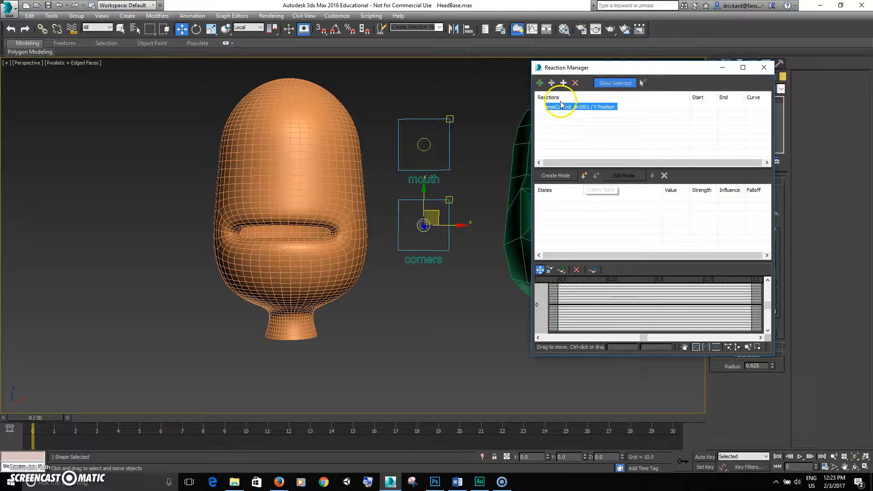
{"action": "left_click", "coordinate": [553, 83]}
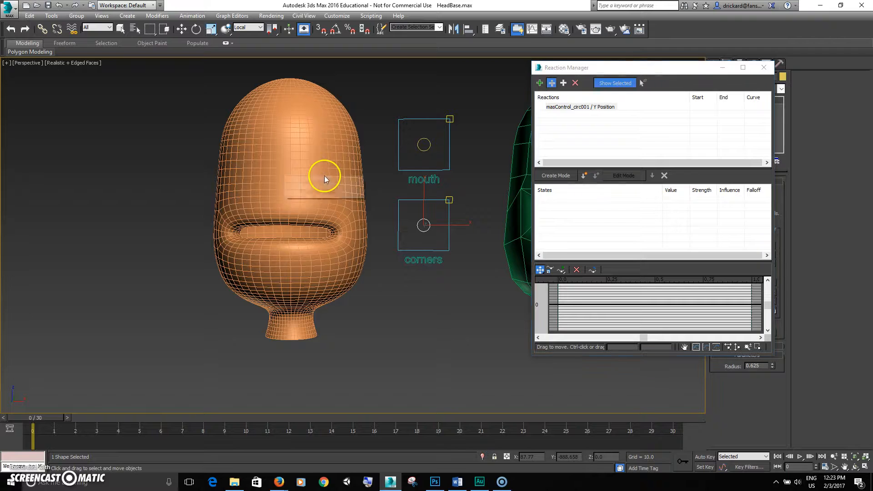
{"action": "left_click", "coordinate": [286, 178]}
{"action": "mouse_move", "coordinate": [320, 191]}
{"action": "mouse_move", "coordinate": [244, 204]}
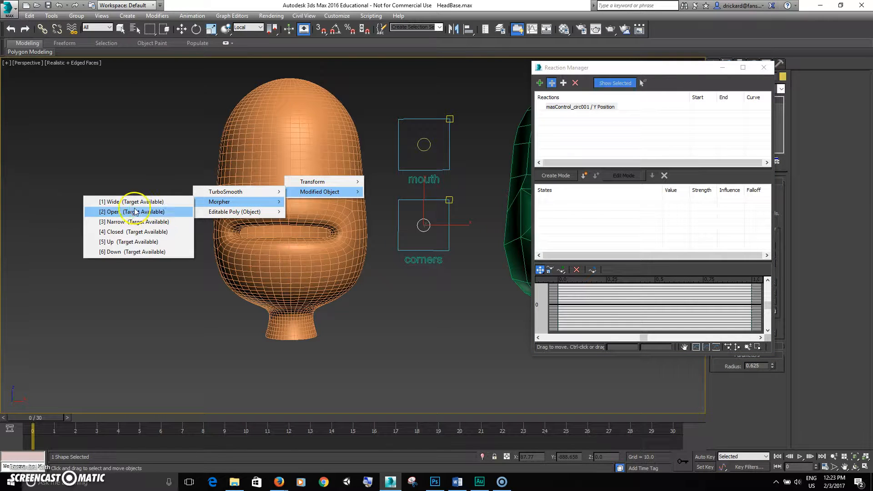
{"action": "left_click", "coordinate": [120, 242]}
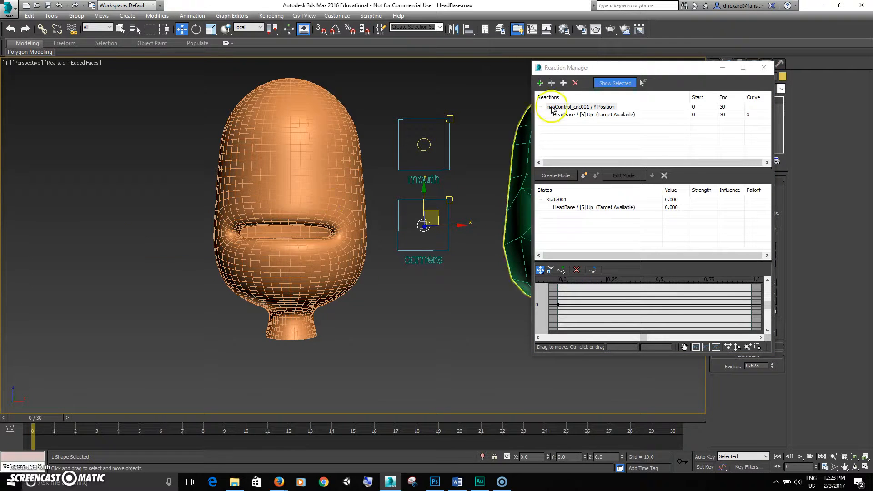
Add the base head's Morpher channel [6] Down as a second slave of the corners circle's Y Position
{"action": "left_click", "coordinate": [334, 183]}
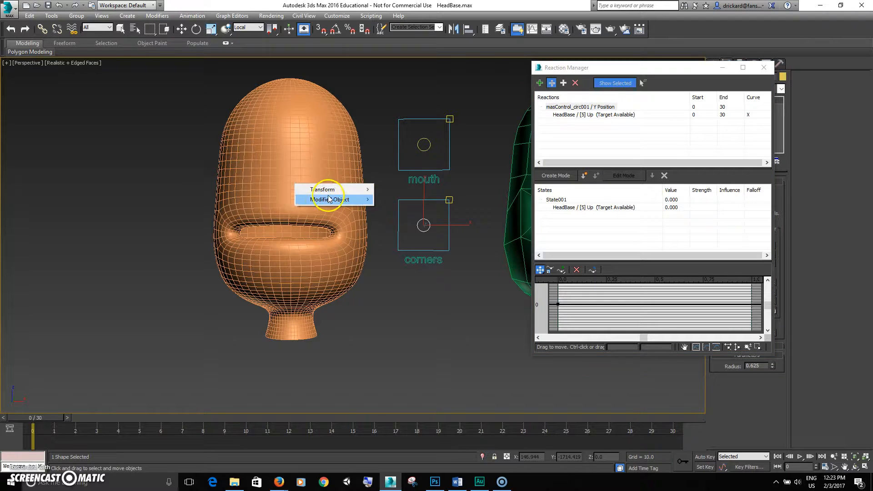
{"action": "mouse_move", "coordinate": [330, 199]}
{"action": "mouse_move", "coordinate": [230, 210]}
{"action": "left_click", "coordinate": [132, 260]}
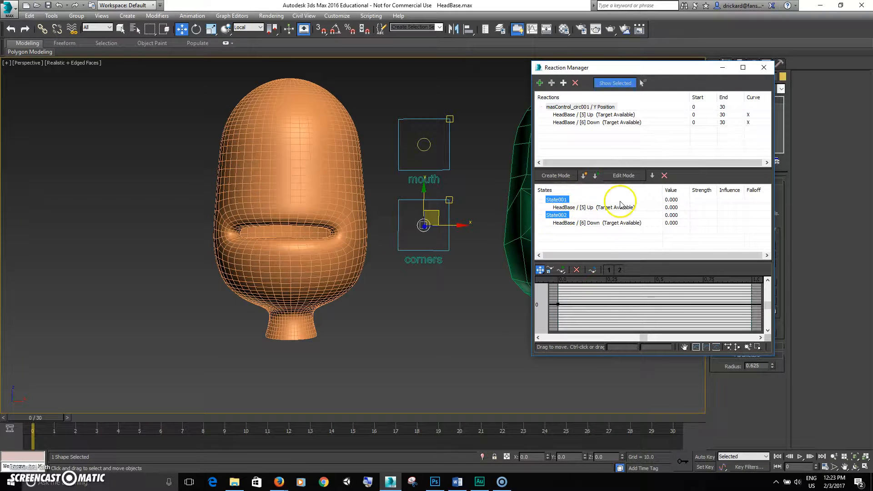
Delete the two automatically made reaction states and create three new states containing both the Up and Down channels
{"action": "left_click", "coordinate": [664, 176]}
{"action": "left_click", "coordinate": [584, 176]}
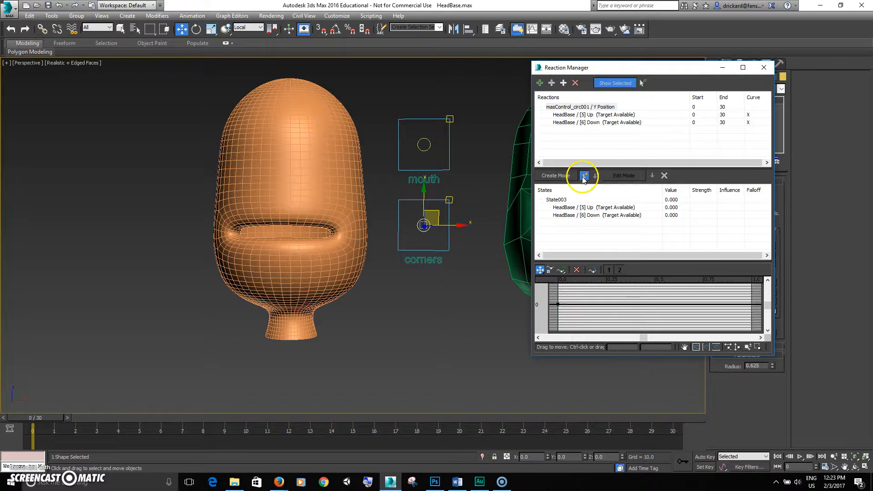
{"action": "left_click", "coordinate": [584, 175]}
{"action": "left_click", "coordinate": [584, 175]}
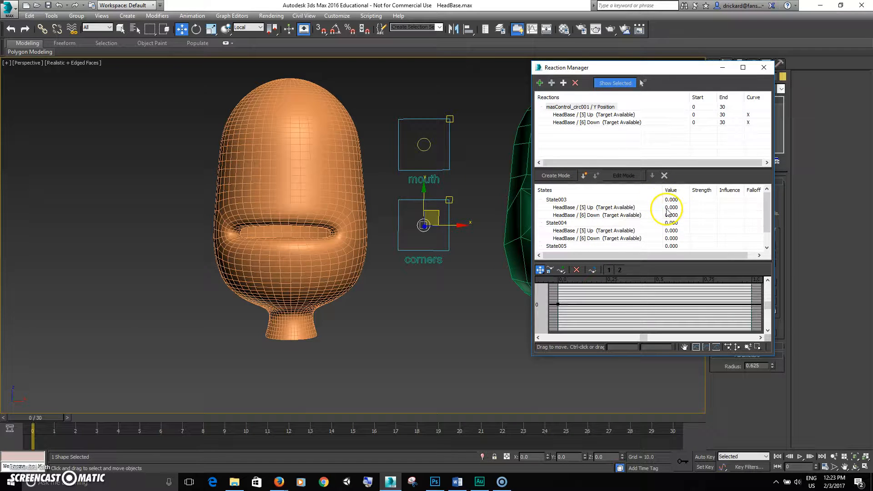
Set the second state to 2.5 with Up at 100, and the third state to -2.5 with Down at 100
{"action": "scroll", "coordinate": [765, 212], "scroll_direction": "down", "scroll_amount": 1}
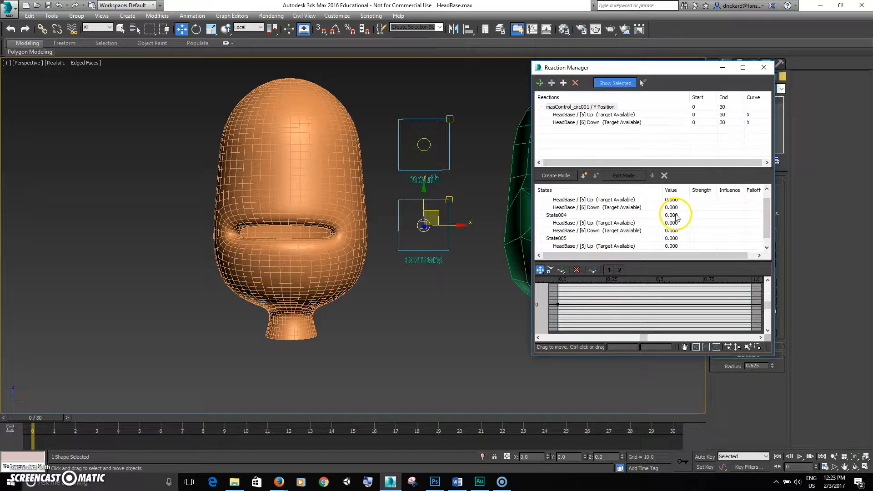
{"action": "type", "text": "2.5"}
{"action": "key", "text": "Return"}
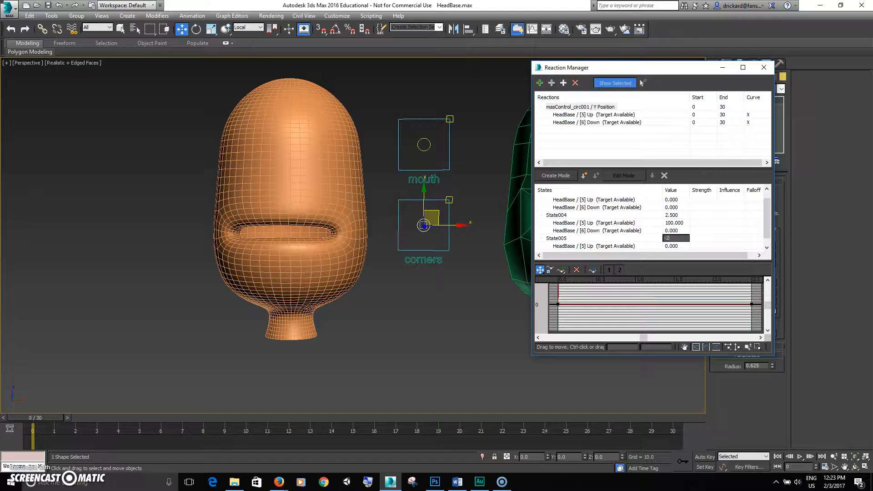
{"action": "key", "text": "Return"}
{"action": "scroll", "coordinate": [681, 241], "scroll_direction": "down", "scroll_amount": 1}
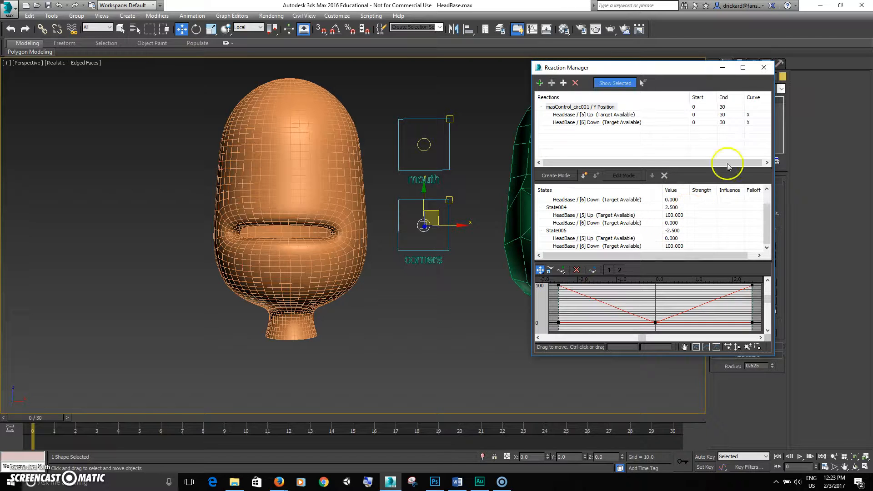
Close the Reaction Manager and test the corners circle by moving it inside its frame
{"action": "left_click", "coordinate": [764, 67]}
{"action": "left_click_drag", "start_coordinate": [421, 208], "coordinate": [432, 225]}
{"action": "scroll", "coordinate": [432, 284], "scroll_direction": "up", "scroll_amount": 4}
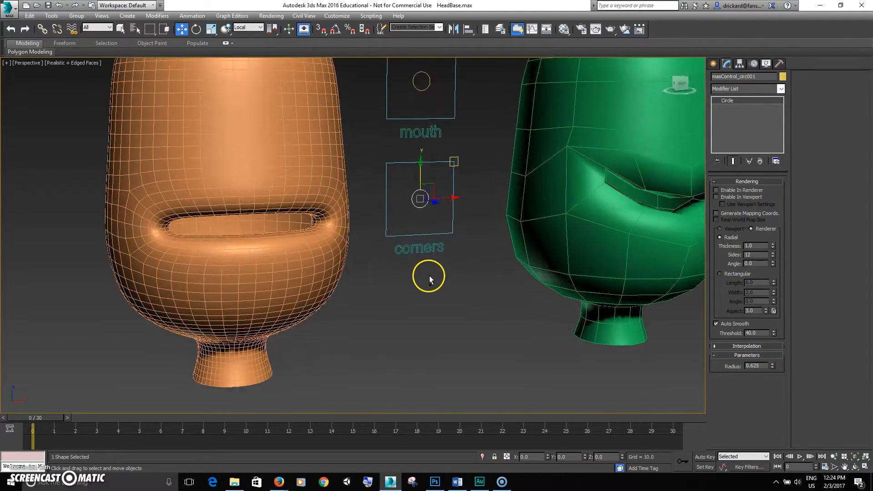
{"action": "scroll", "coordinate": [450, 295], "scroll_direction": "down", "scroll_amount": 3}
{"action": "scroll", "coordinate": [497, 183], "scroll_direction": "up", "scroll_amount": 1}
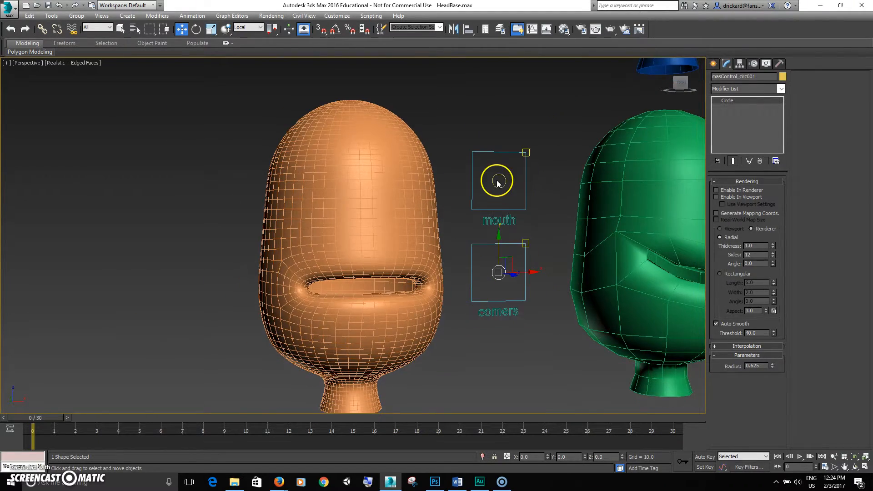
Lower the mouth circle to its frame's bottom edge and raise the corners circle to test a closed smile
{"action": "left_click", "coordinate": [497, 185]}
{"action": "left_click_drag", "start_coordinate": [501, 155], "coordinate": [500, 183]}
{"action": "left_click", "coordinate": [506, 278]}
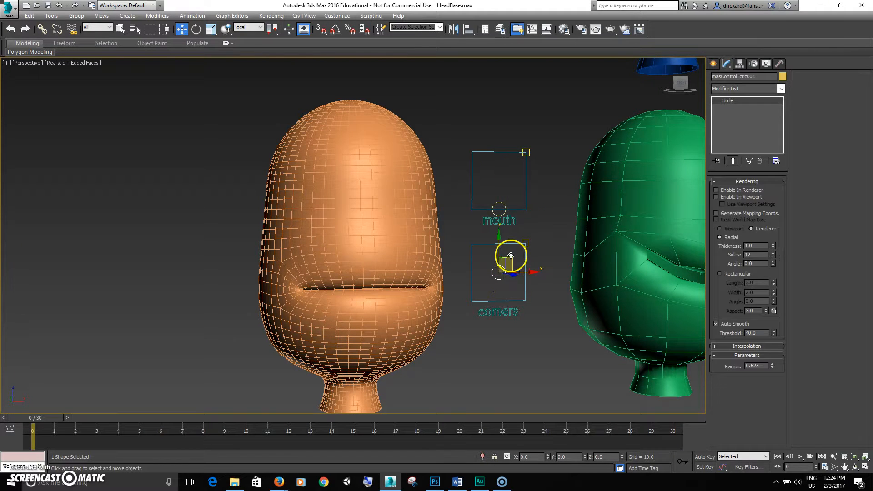
{"action": "left_click_drag", "start_coordinate": [510, 258], "coordinate": [510, 238]}
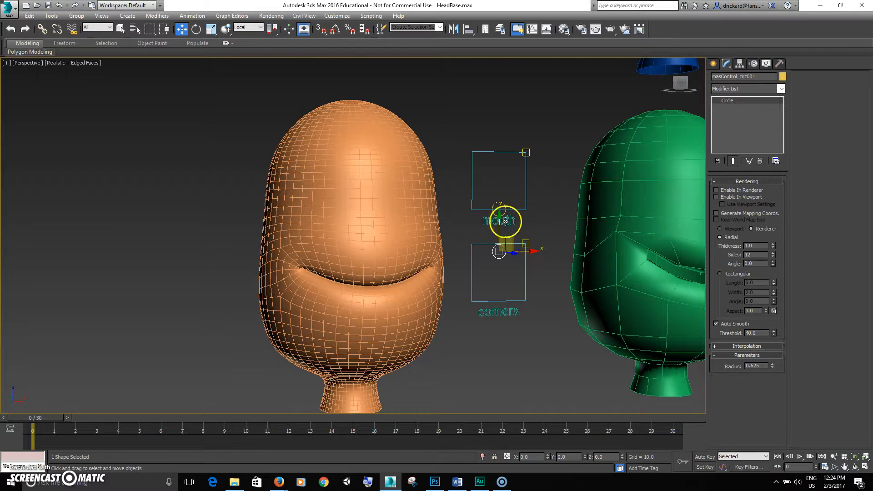
Raise the mouth circle slightly off its frame's bottom edge and lower the corners circle to test an open frown
{"action": "left_click", "coordinate": [502, 205]}
{"action": "mouse_move", "coordinate": [512, 197]}
{"action": "left_mouse_down"}
{"action": "mouse_move", "coordinate": [511, 160]}
{"action": "mouse_move", "coordinate": [512, 181]}
{"action": "mouse_move", "coordinate": [490, 191]}
{"action": "mouse_move", "coordinate": [504, 169]}
{"action": "mouse_move", "coordinate": [517, 179]}
{"action": "mouse_move", "coordinate": [503, 192]}
{"action": "left_mouse_up"}
{"action": "left_click_drag", "start_coordinate": [497, 255], "coordinate": [496, 292]}
{"action": "left_click", "coordinate": [497, 201]}
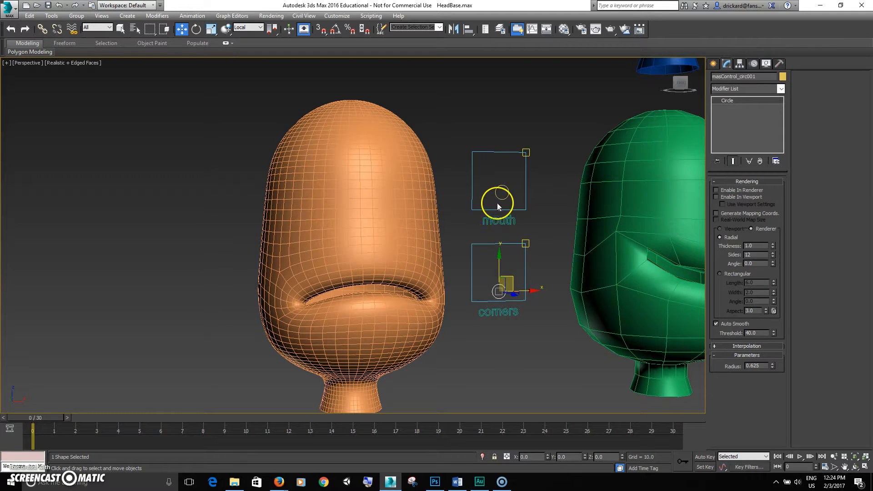
{"action": "left_click", "coordinate": [508, 189]}
{"action": "mouse_move", "coordinate": [515, 180]}
{"action": "left_mouse_down"}
{"action": "mouse_move", "coordinate": [516, 167]}
{"action": "mouse_move", "coordinate": [503, 181]}
{"action": "mouse_move", "coordinate": [502, 167]}
{"action": "mouse_move", "coordinate": [508, 189]}
{"action": "mouse_move", "coordinate": [505, 164]}
{"action": "mouse_move", "coordinate": [518, 188]}
{"action": "left_mouse_up"}
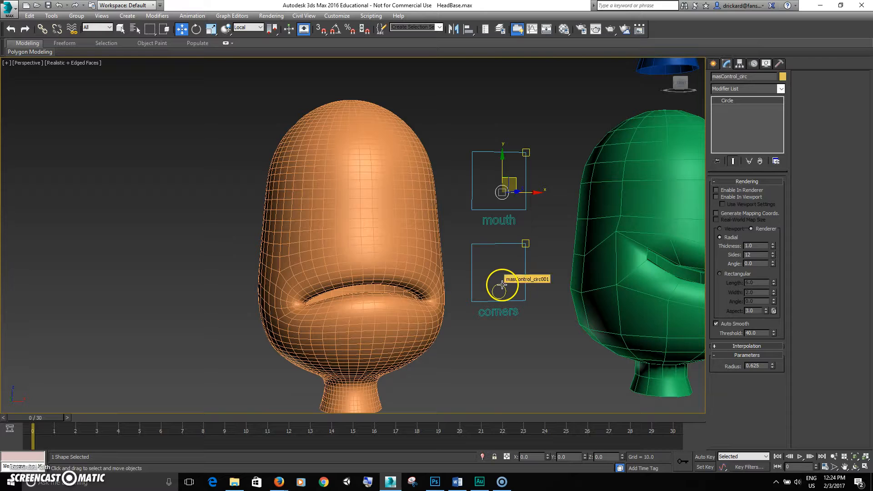
Move the corners circle back up to about the middle of its frame
{"action": "middle_click_drag", "start_coordinate": [505, 286], "coordinate": [457, 257]}
{"action": "left_click", "coordinate": [452, 256]}
{"action": "left_click_drag", "start_coordinate": [452, 230], "coordinate": [453, 214]}
Review the base head, its mouth and corners controls, and the rows of blue and green morph target heads
{"action": "scroll", "coordinate": [498, 297], "scroll_direction": "down", "scroll_amount": 5}
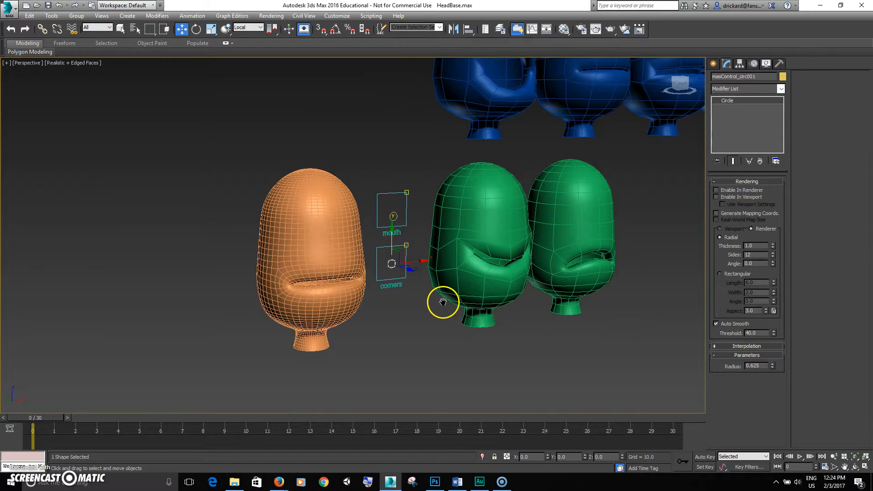
{"action": "scroll", "coordinate": [415, 305], "scroll_direction": "down", "scroll_amount": 4}
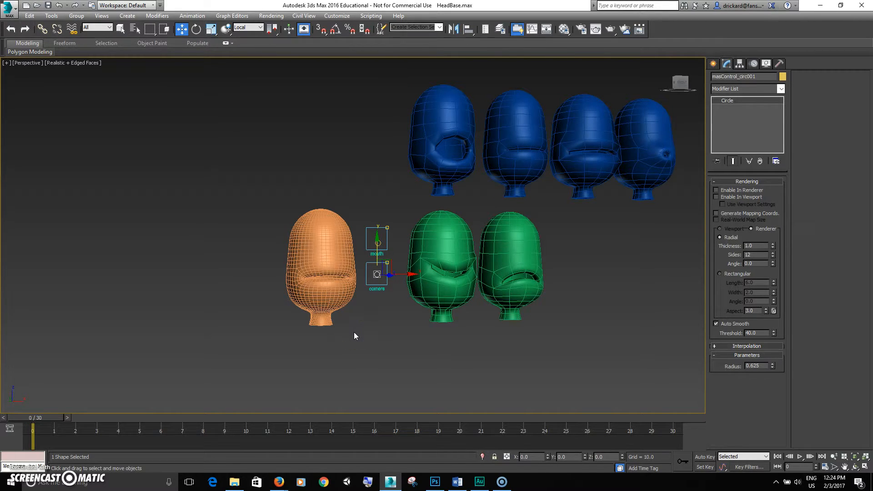
{"action": "scroll", "coordinate": [373, 309], "scroll_direction": "down", "scroll_amount": 3}
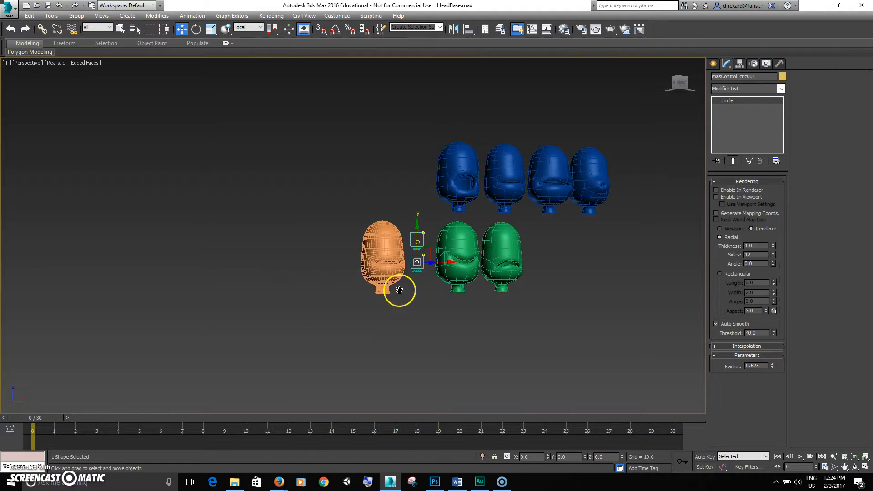
{"action": "scroll", "coordinate": [425, 259], "scroll_direction": "up", "scroll_amount": 10}
{"action": "middle_click_drag", "start_coordinate": [434, 228], "coordinate": [416, 296]}
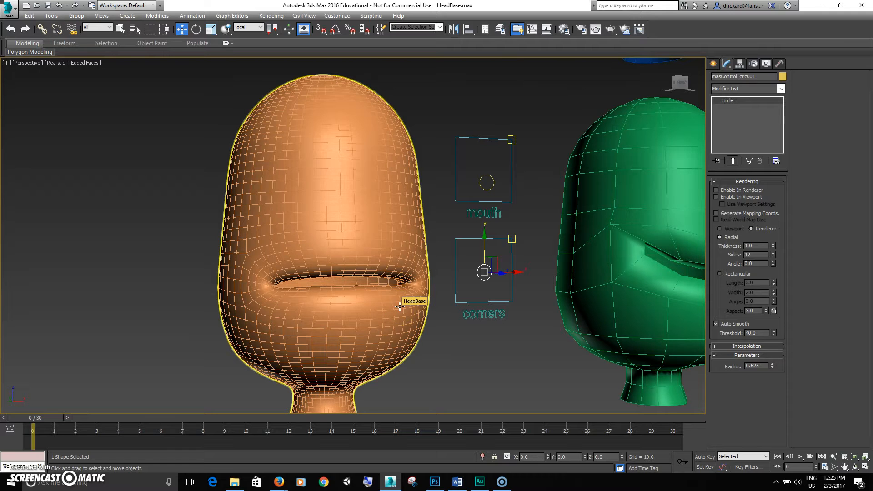
{"action": "middle_click_drag", "start_coordinate": [452, 260], "coordinate": [383, 267]}
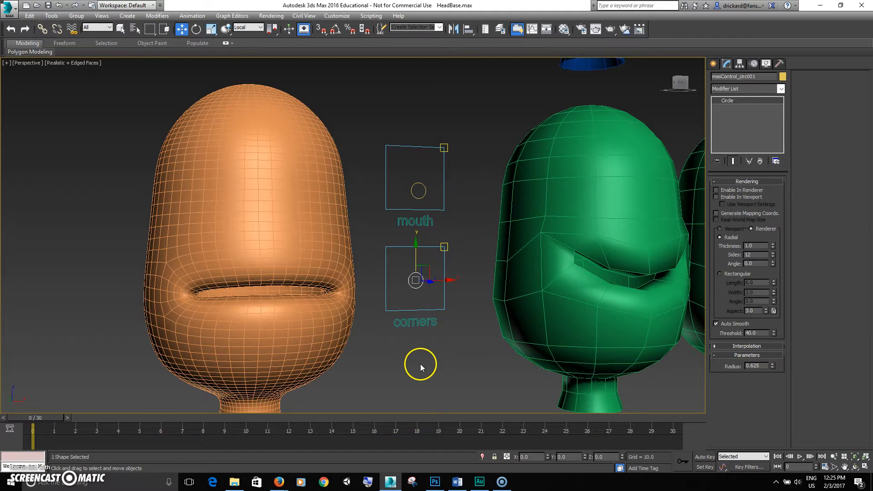
{"action": "scroll", "coordinate": [367, 354], "scroll_direction": "down", "scroll_amount": 6}
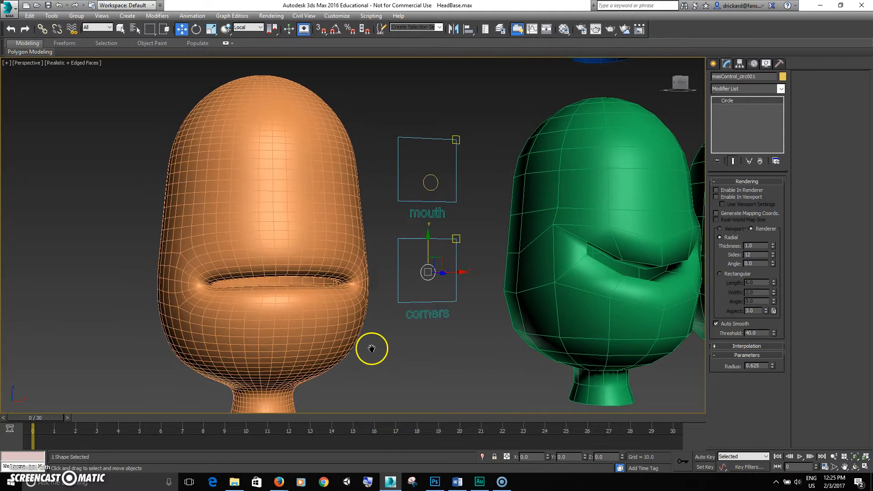
{"action": "middle_click_drag", "start_coordinate": [574, 288], "coordinate": [435, 188]}
{"action": "scroll", "coordinate": [434, 187], "scroll_direction": "down", "scroll_amount": 3}
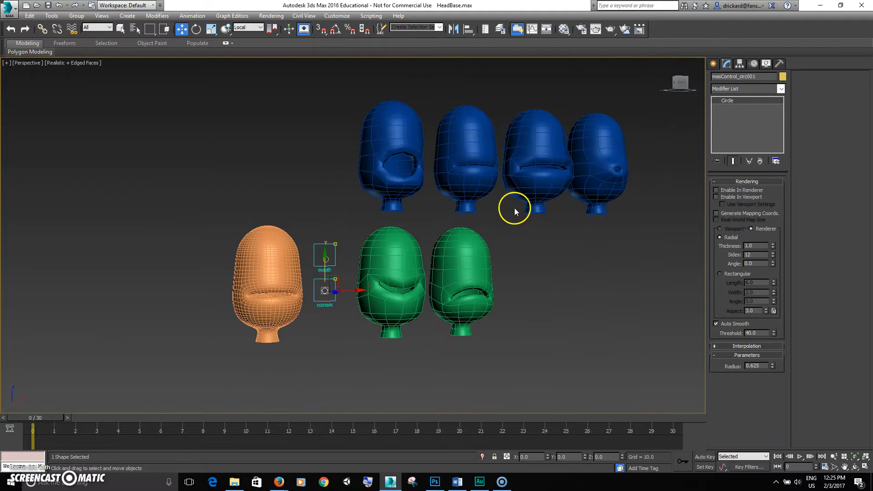
{"action": "scroll", "coordinate": [382, 205], "scroll_direction": "up", "scroll_amount": 7}
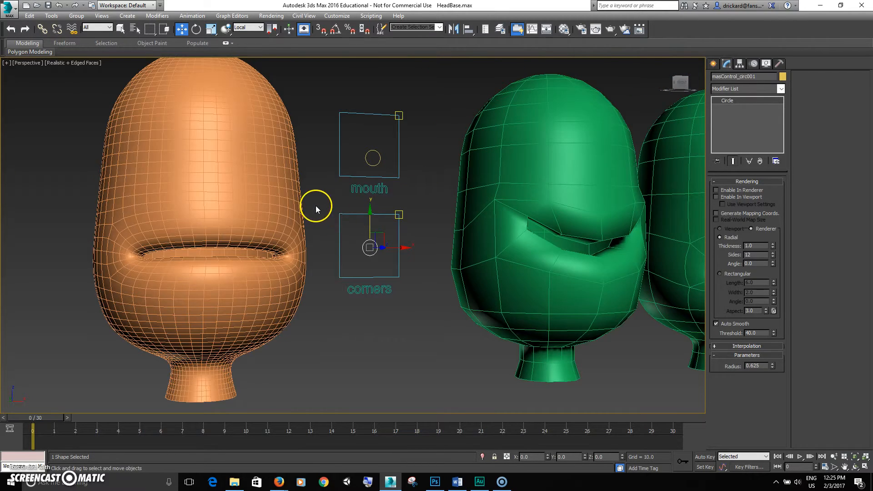
{"action": "middle_click_drag", "start_coordinate": [316, 205], "coordinate": [330, 221]}
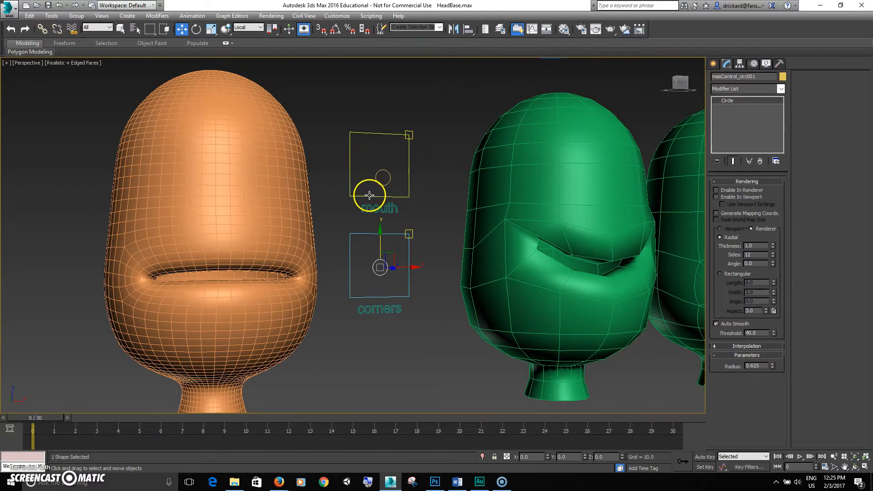
Move the mouth circle up to about the middle of its frame to part the lips slightly
{"action": "left_click_drag", "start_coordinate": [382, 186], "coordinate": [393, 152]}
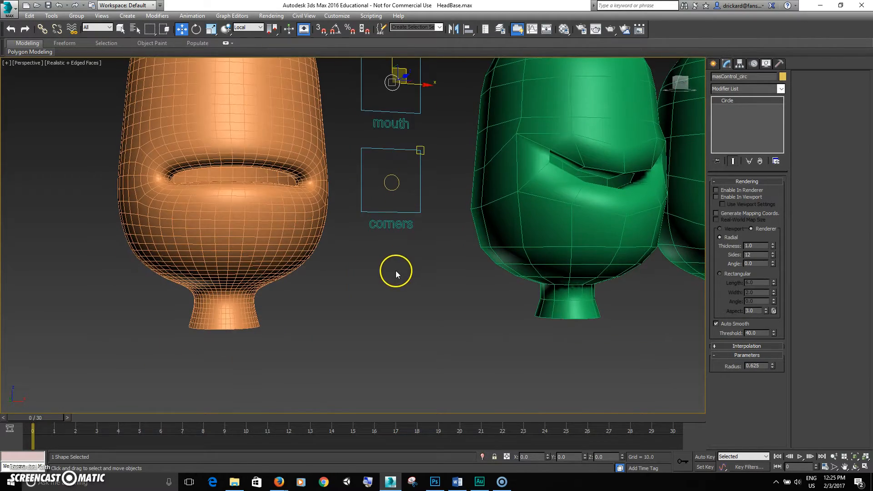
{"action": "scroll", "coordinate": [379, 332], "scroll_direction": "down", "scroll_amount": 5}
{"action": "middle_click_drag", "start_coordinate": [378, 329], "coordinate": [400, 317]}
Examine the base head and its two controls beside the green smile and frown target heads from several angles
{"action": "key", "text": "shift+z"}
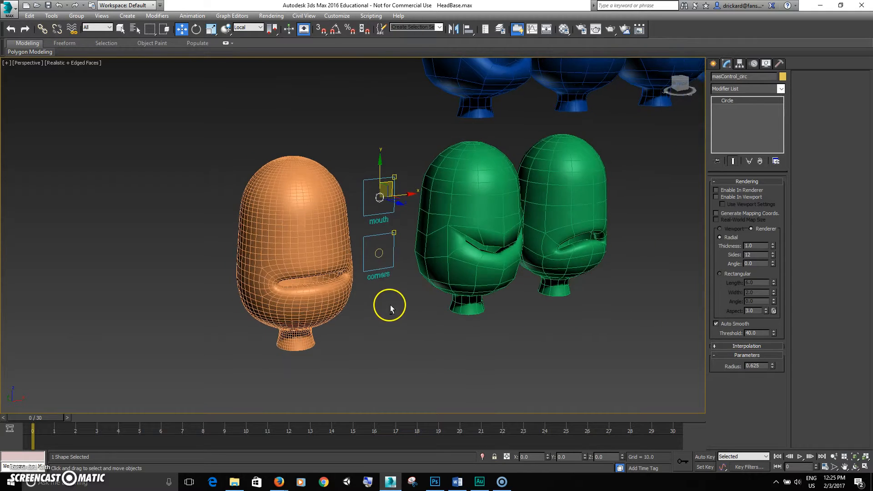
{"action": "key", "text": "shift+z"}
{"action": "key", "text": "shift+z"}
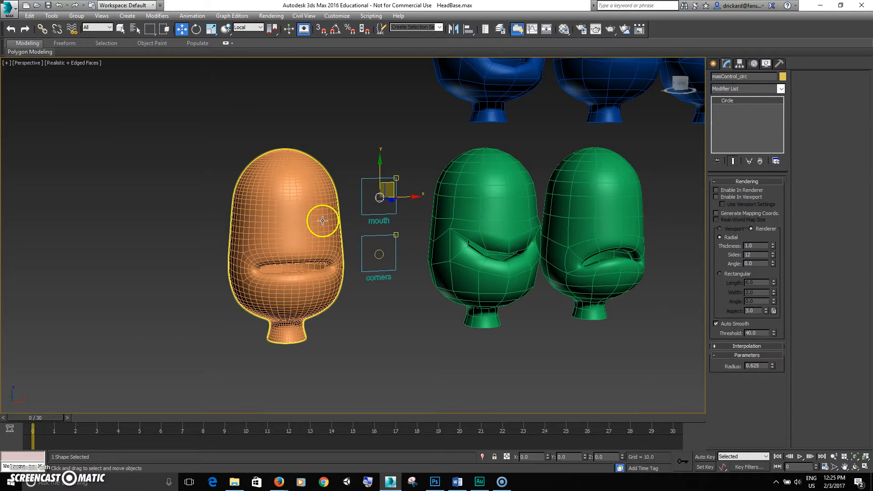
{"action": "middle_click_drag", "start_coordinate": [325, 211], "coordinate": [454, 212], "text": "alt"}
{"action": "key", "text": "shift+z"}
{"action": "key", "text": "shift+z"}
{"action": "key", "text": "shift+z"}
{"action": "key", "text": "shift+z"}
{"action": "key", "text": "shift+z"}
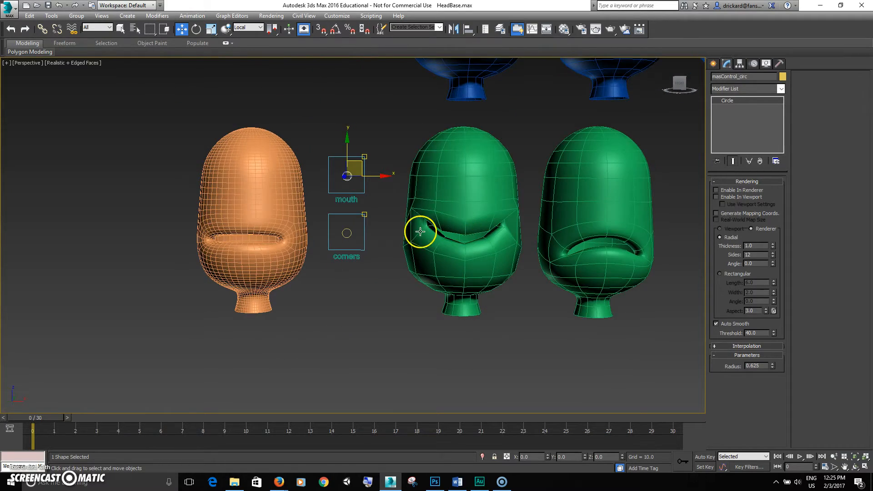
{"action": "key", "text": "shift+z"}
{"action": "key", "text": "shift+z"}
Raise the mouth circle into the upper part of its frame to test a wider open mouth, and select the corners circle
{"action": "mouse_move", "coordinate": [383, 255]}
{"action": "left_mouse_down"}
{"action": "mouse_move", "coordinate": [376, 227]}
{"action": "mouse_move", "coordinate": [397, 238]}
{"action": "mouse_move", "coordinate": [397, 250]}
{"action": "mouse_move", "coordinate": [383, 251]}
{"action": "mouse_move", "coordinate": [382, 238]}
{"action": "left_mouse_up"}
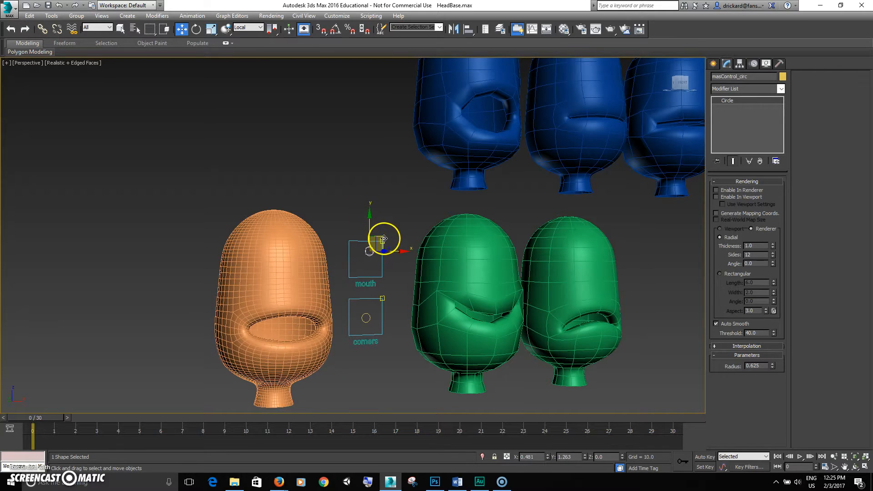
{"action": "left_click", "coordinate": [367, 314]}
{"action": "mouse_move", "coordinate": [367, 314]}
{"action": "left_mouse_down"}
{"action": "mouse_move", "coordinate": [380, 302]}
{"action": "mouse_move", "coordinate": [382, 275]}
{"action": "mouse_move", "coordinate": [380, 332]}
{"action": "mouse_move", "coordinate": [386, 281]}
{"action": "mouse_move", "coordinate": [367, 317]}
{"action": "left_mouse_up"}
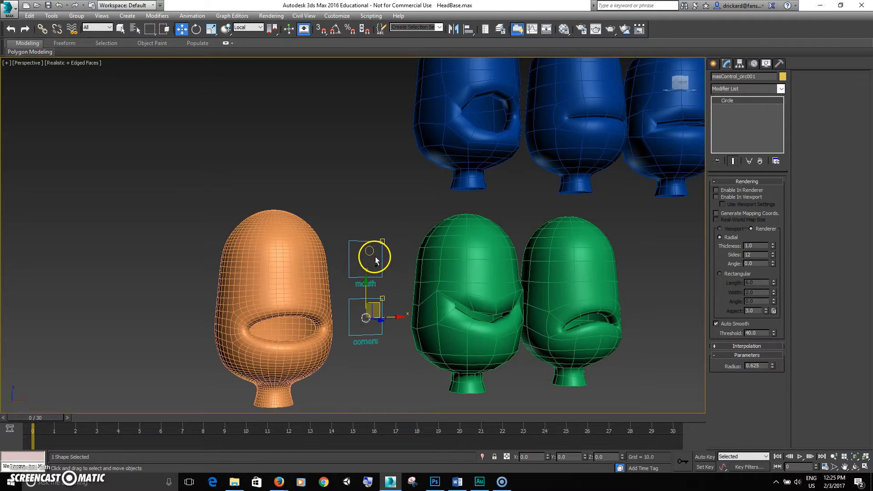
Return the mouth circle to about the middle of its frame and deselect the controls, keeping all the heads in view
{"action": "left_click_drag", "start_coordinate": [370, 254], "coordinate": [388, 255]}
{"action": "left_click", "coordinate": [366, 312], "text": "ctrl"}
{"action": "left_click", "coordinate": [394, 287]}
{"action": "middle_click_drag", "start_coordinate": [394, 288], "coordinate": [312, 257]}
{"action": "scroll", "coordinate": [379, 235], "scroll_direction": "down", "scroll_amount": 1}
{"action": "scroll", "coordinate": [423, 275], "scroll_direction": "down", "scroll_amount": 3}
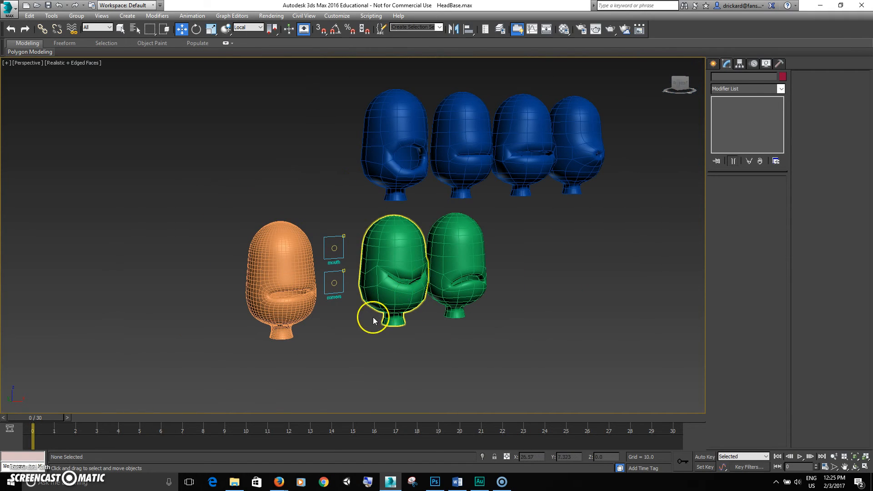